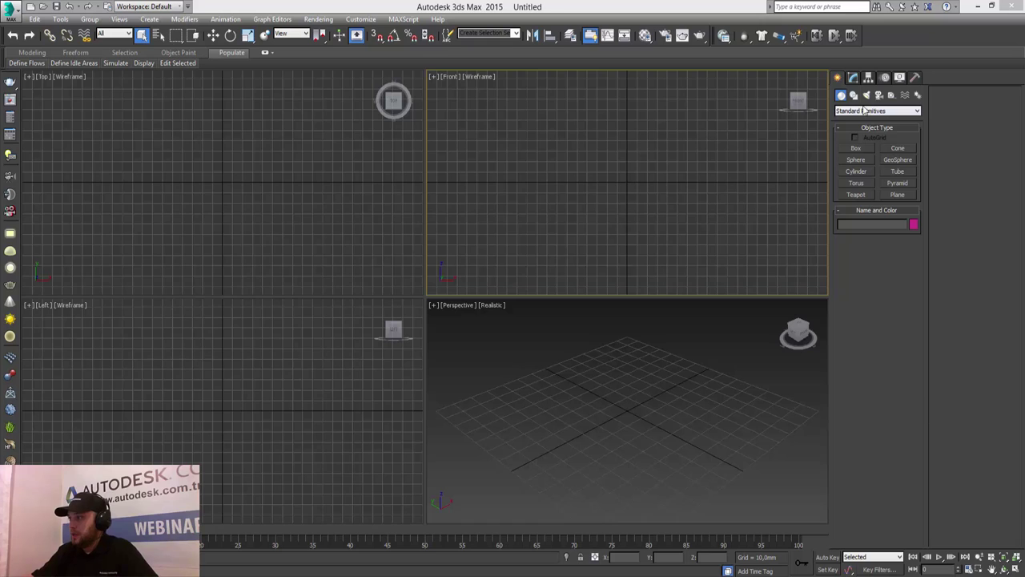
- Create a box in the Top viewport with length, width and height of 15 mm
left_click(855, 149)
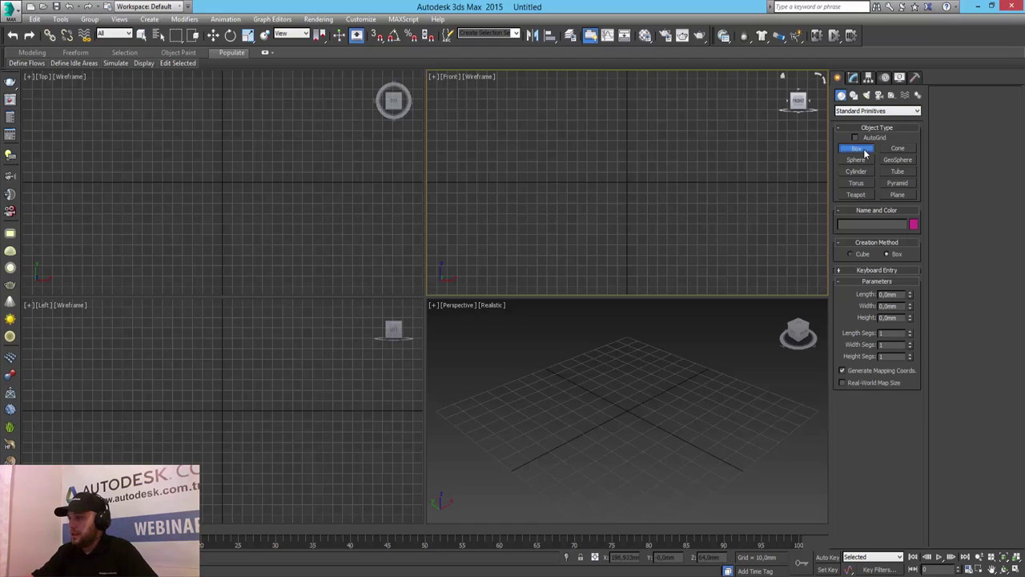
left_click_drag(212, 174, 228, 190)
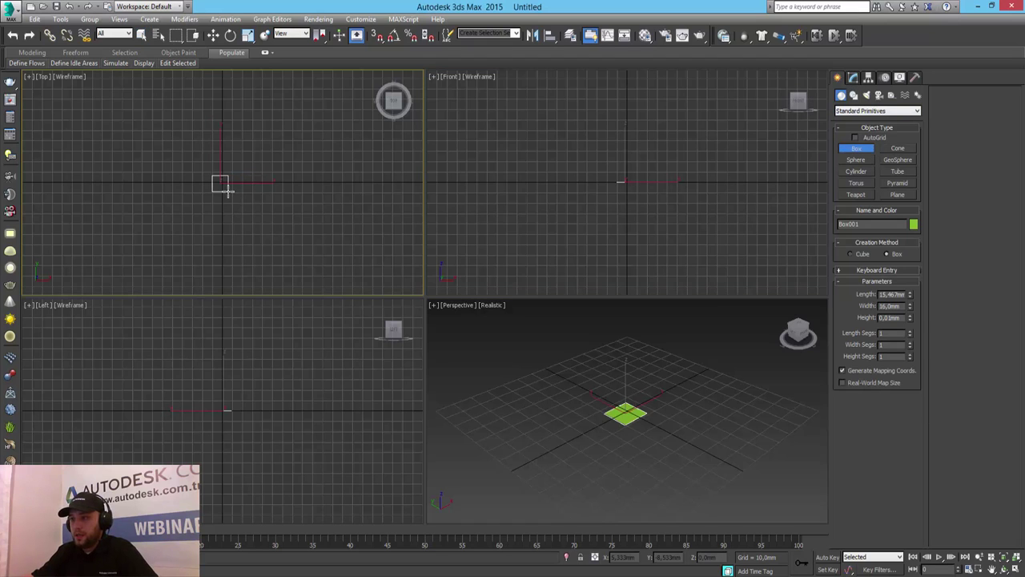
left_click(224, 173)
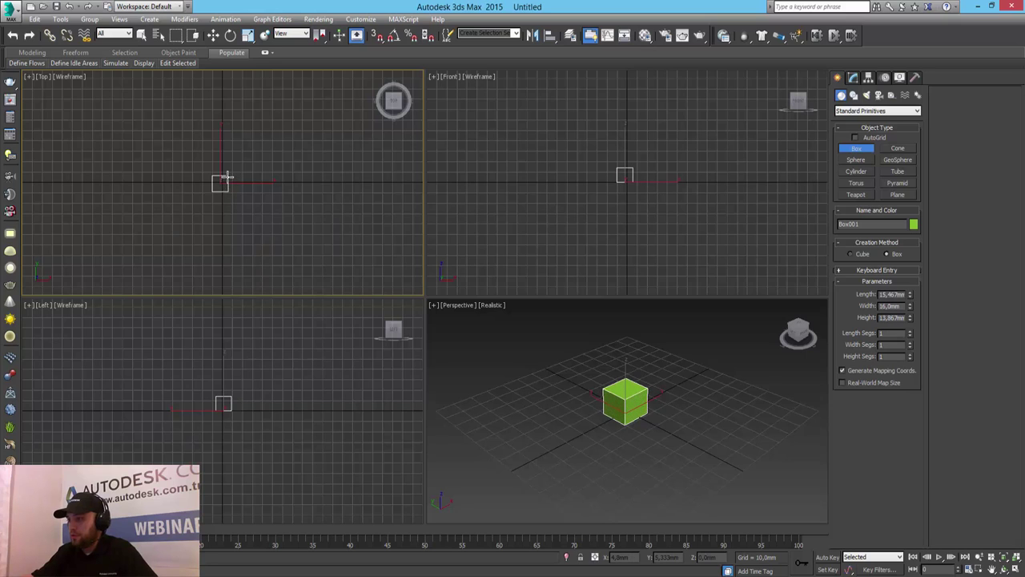
double_click(892, 294)
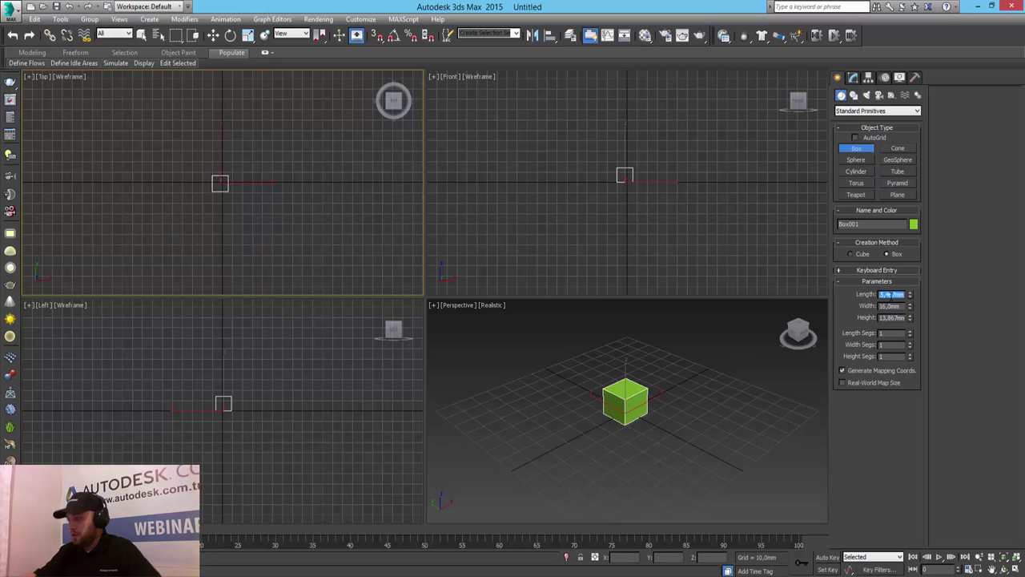
type("15")
key("Tab")
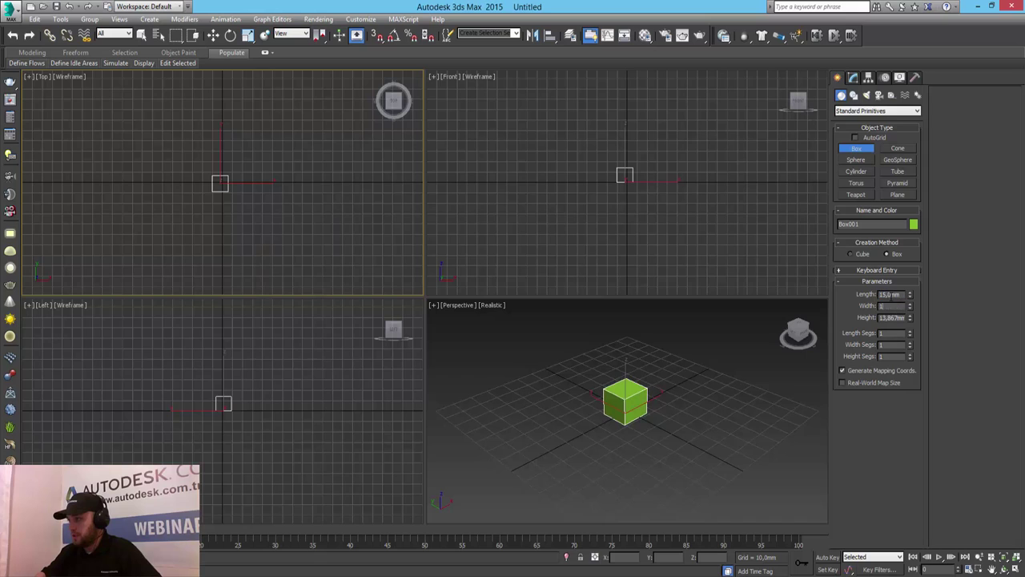
type("15")
key("Tab")
type("15")
key("Return")
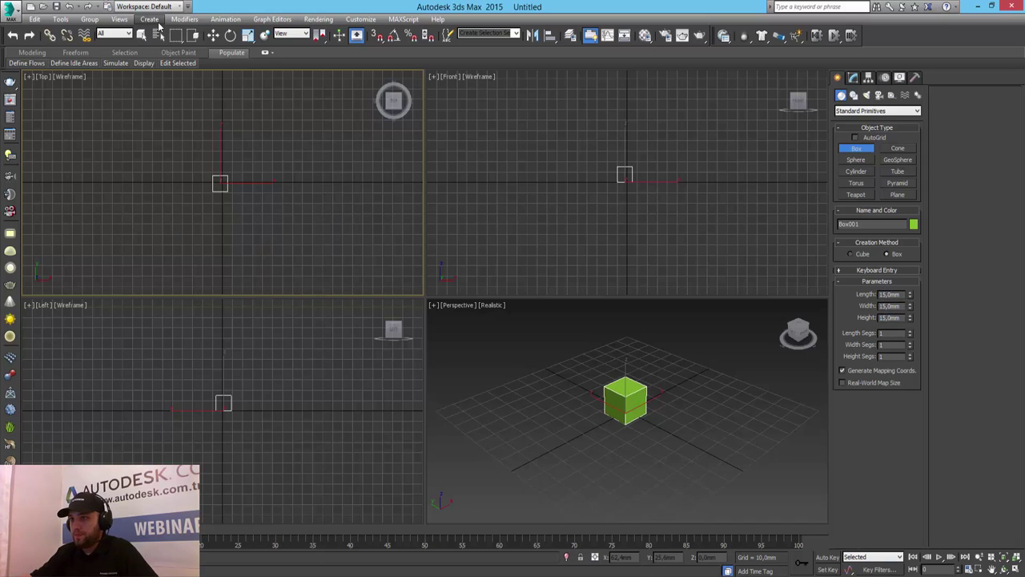
- Zero the box's X and Y position so it sits at the world origin
left_click(213, 34)
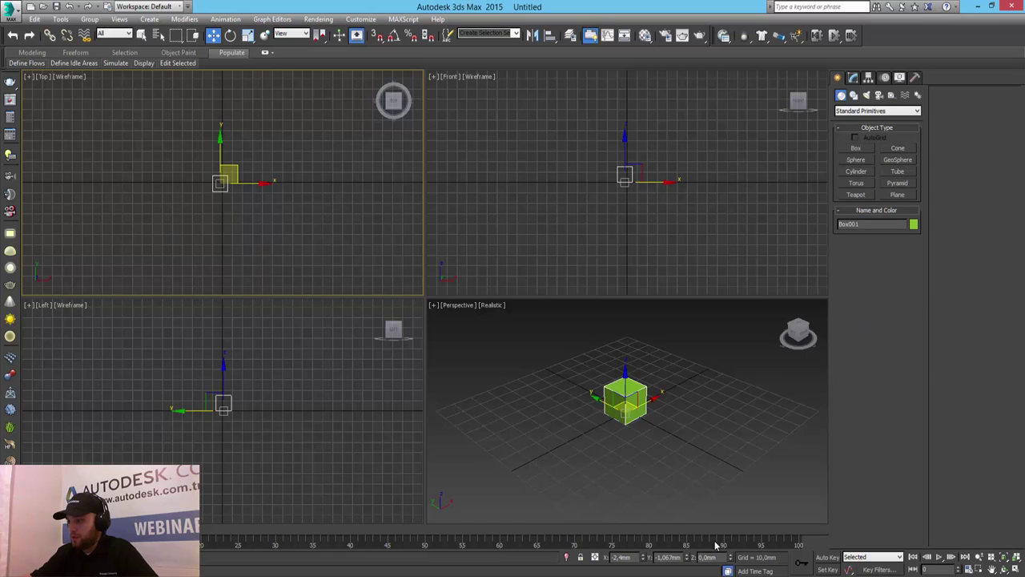
right_click(643, 557)
right_click(686, 556)
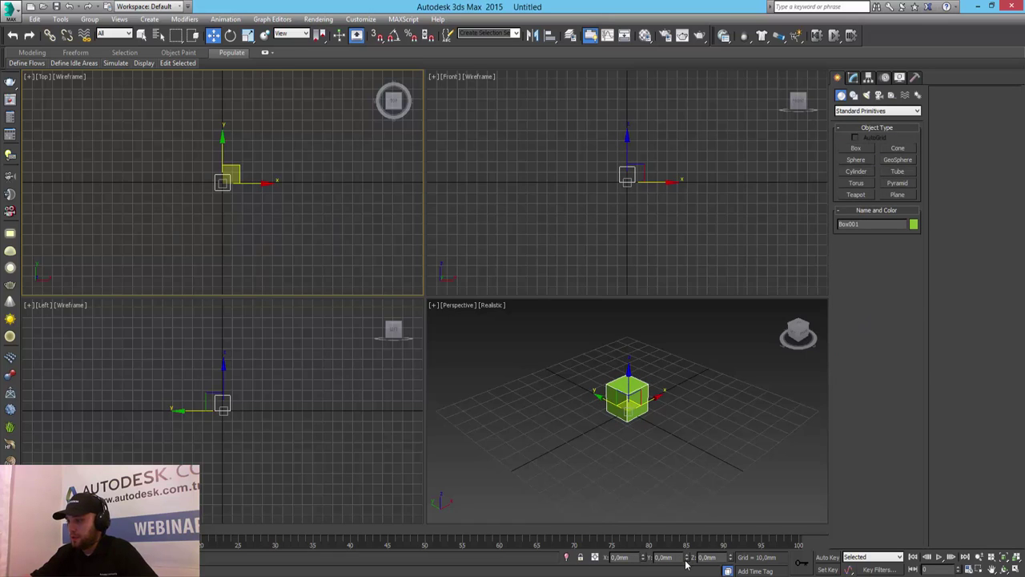
right_click(534, 316)
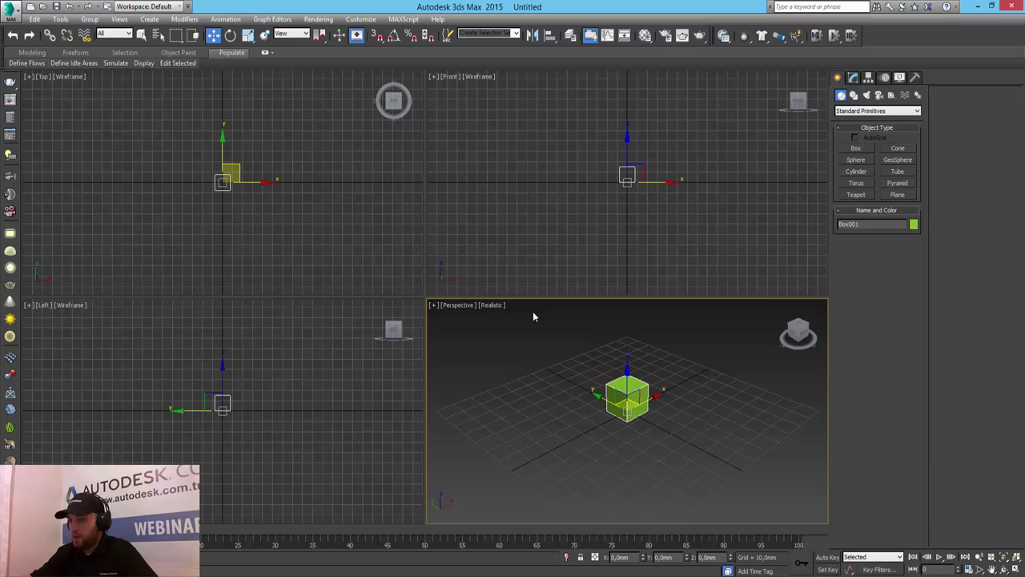
left_click(298, 167)
- In the maximized Top view, clone the box twice upward along Y
left_click(1015, 569)
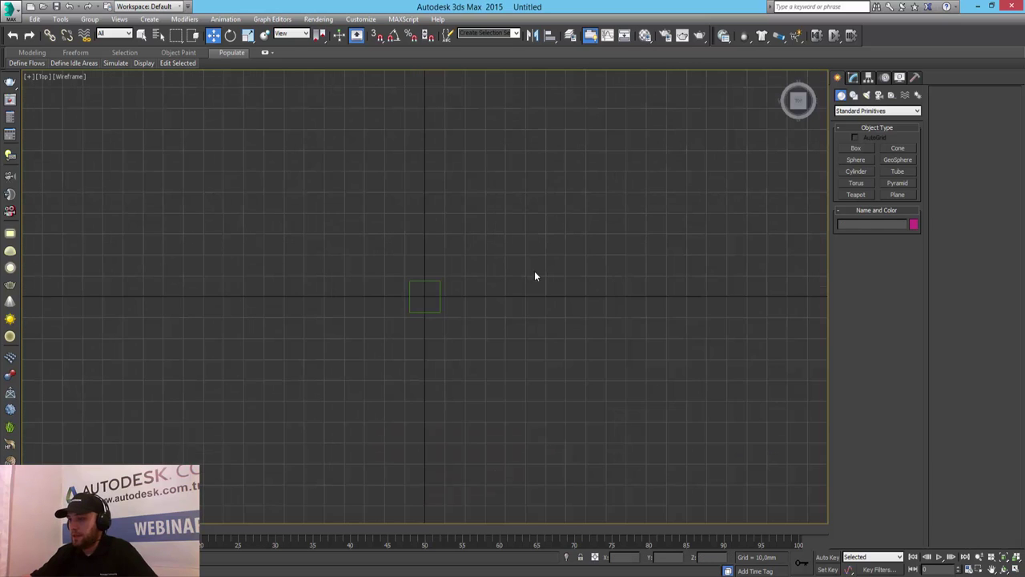
scroll(470, 289, "up", 2)
scroll(448, 322, "up", 2)
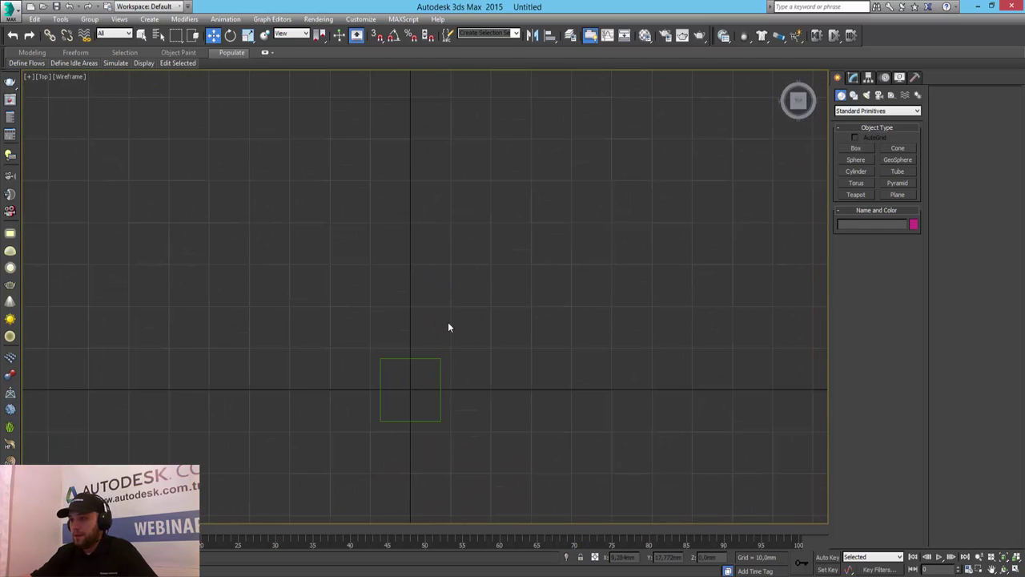
left_click(426, 358)
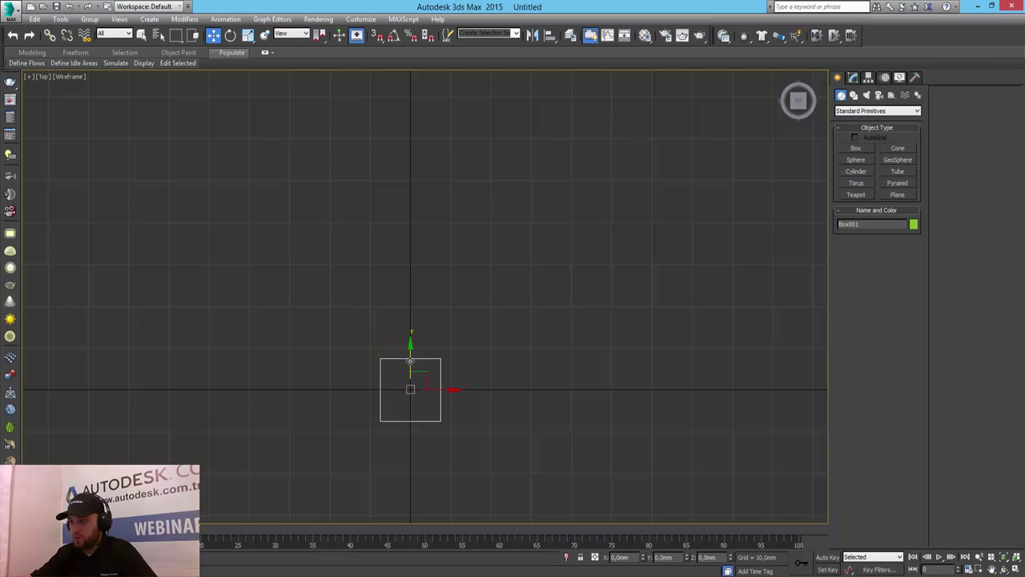
left_click_drag(403, 341, 402, 261, "shift")
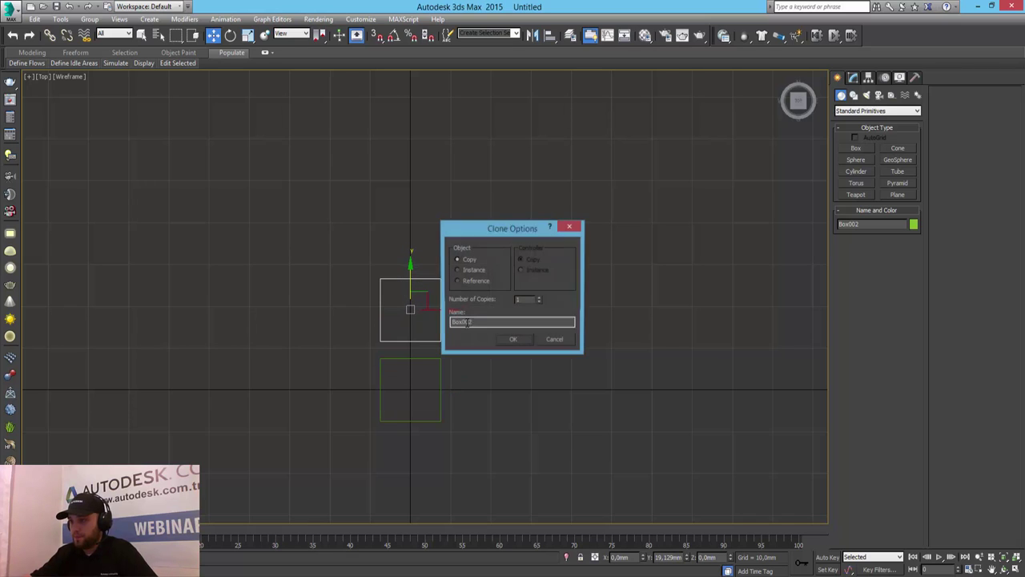
left_click(540, 297)
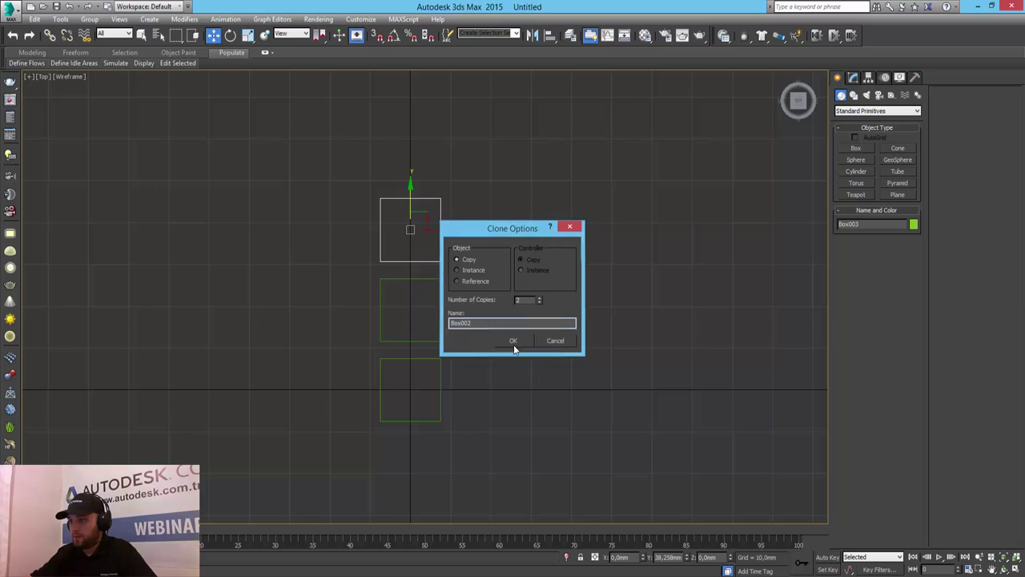
left_click(513, 340)
- Clone the three-box column twice to the right along X
left_click_drag(309, 158, 518, 439)
left_click_drag(434, 311, 515, 314, "shift")
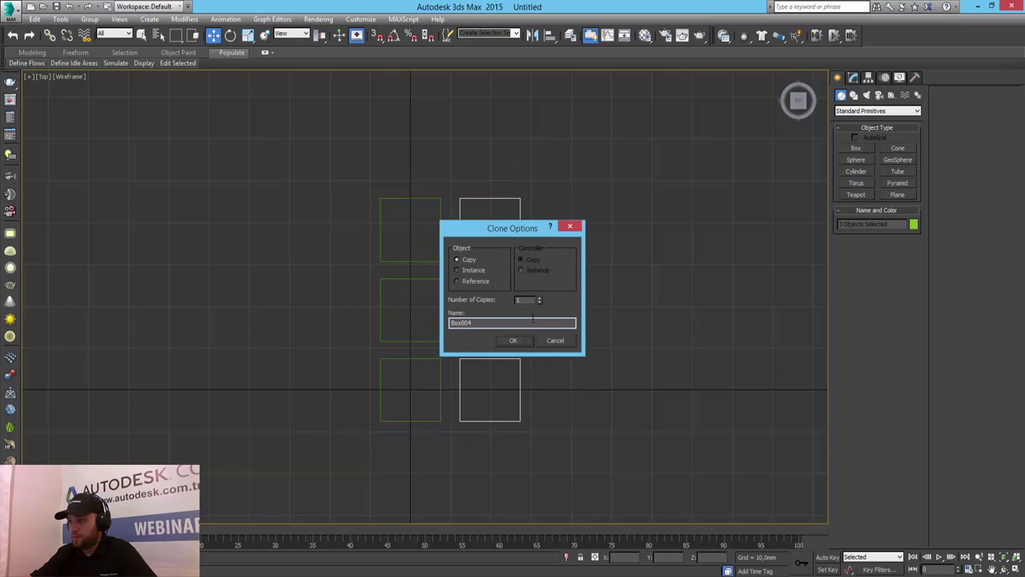
left_click(540, 297)
left_click(513, 341)
- In the Left view, clone the nine-box layer twice upward to complete the 3×3×3 block
left_click_drag(199, 62, 358, 187)
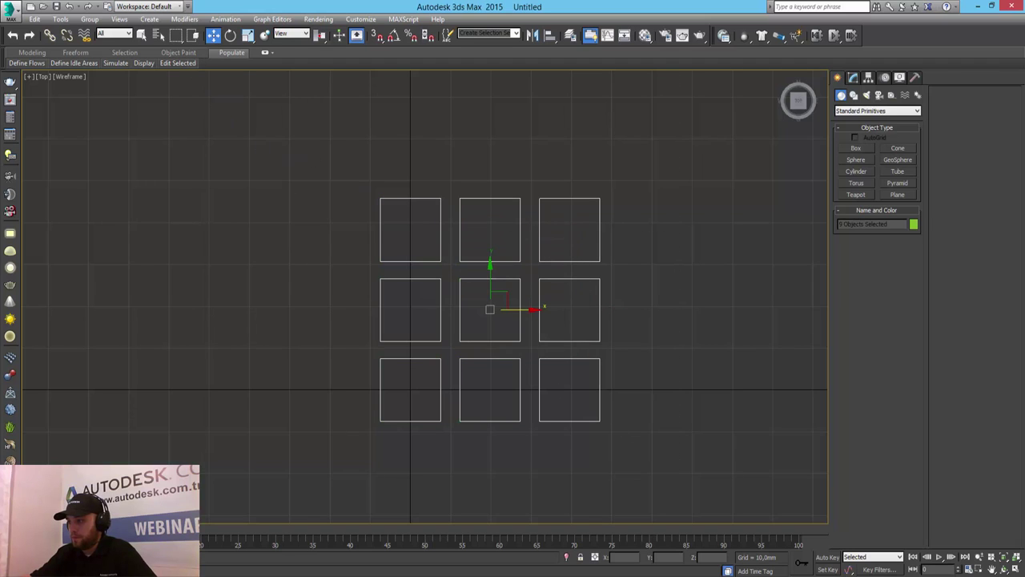
left_click(1015, 569)
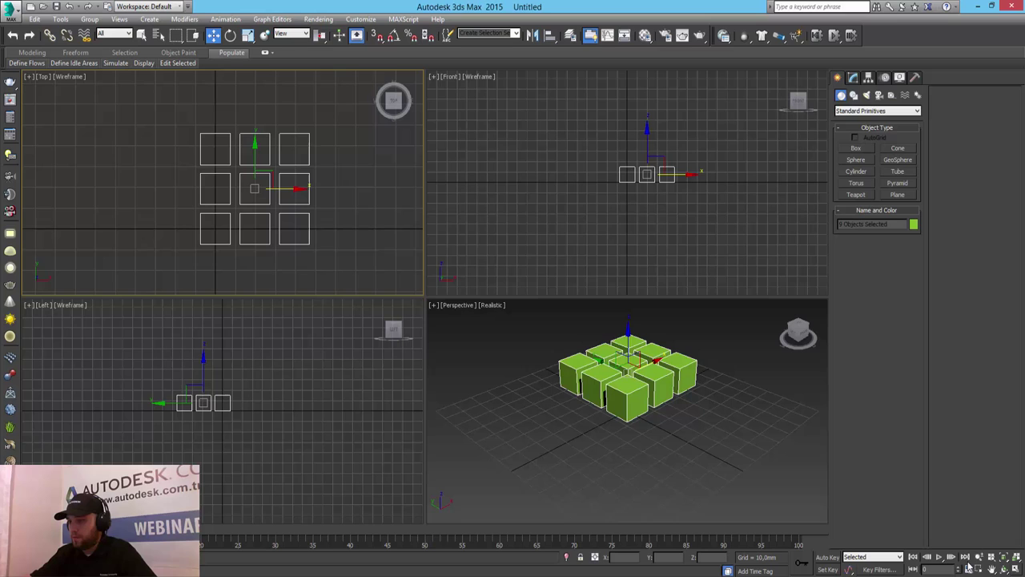
right_click(289, 438)
left_click(1015, 569)
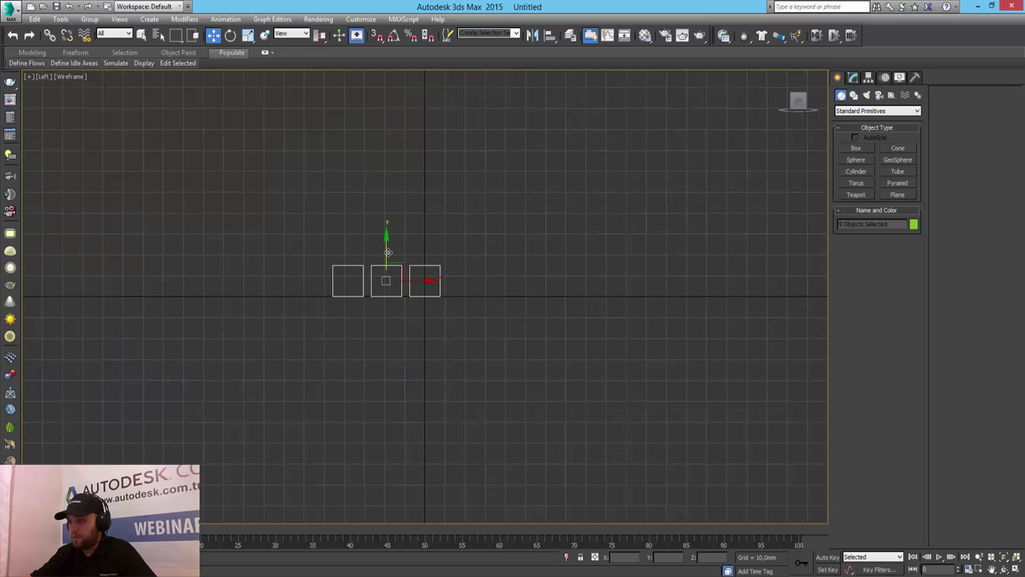
left_click_drag(387, 246, 388, 215, "shift")
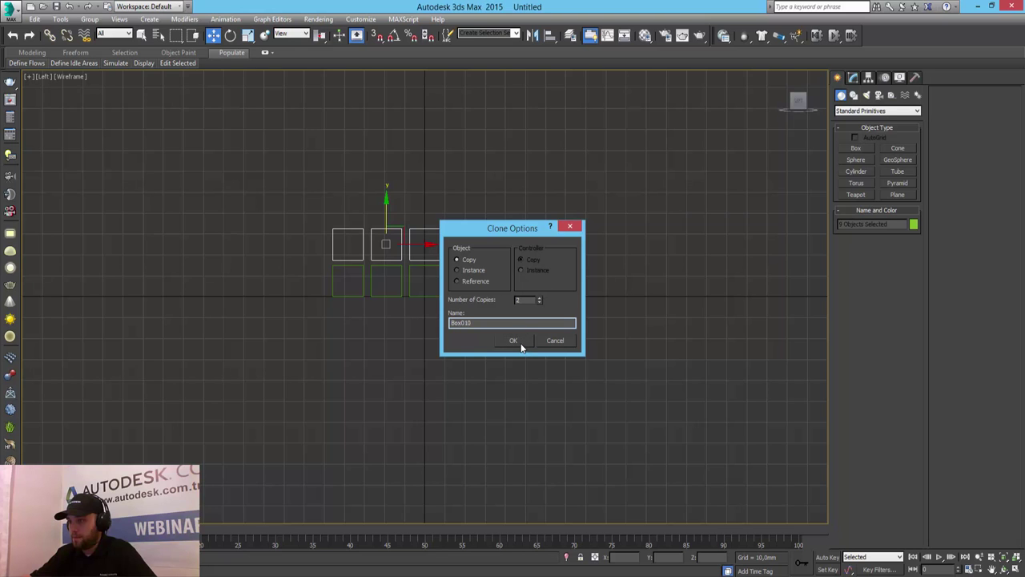
left_click(521, 341)
key("alt+w")
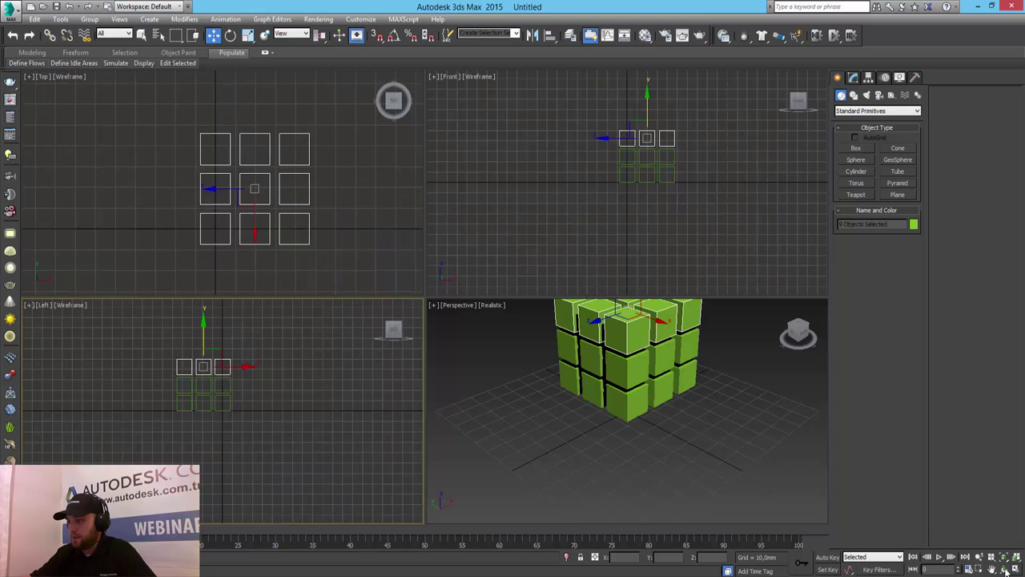
right_click(691, 389)
- Select all 27 boxes and add a MassFX Rigid Body modifier to them
left_click(695, 431)
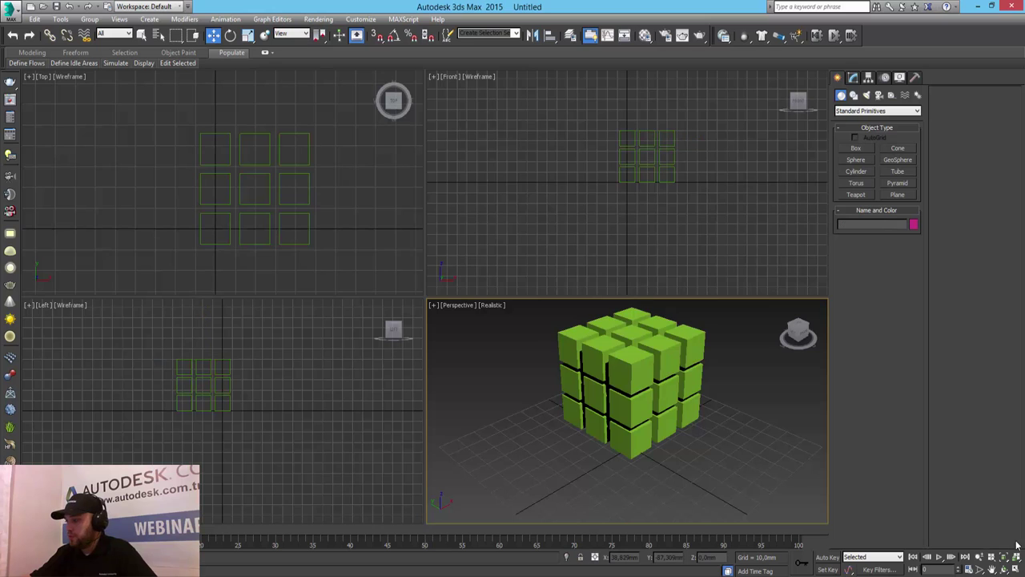
left_click(1015, 568)
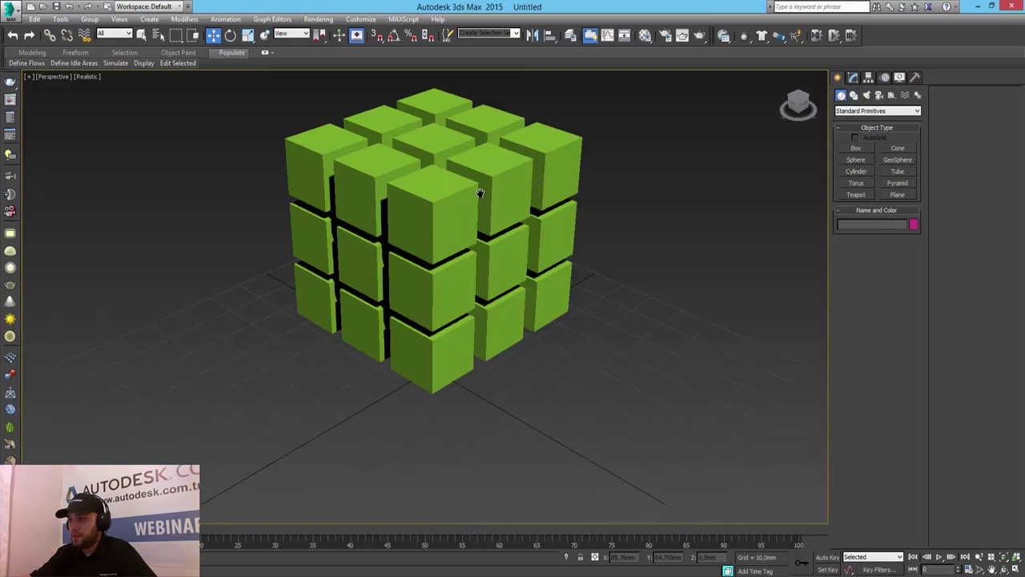
middle_click_drag(480, 194, 481, 236)
scroll(481, 237, "down", 3)
mouse_move(639, 419)
left_mouse_down()
mouse_move(219, 125)
mouse_move(721, 451)
left_mouse_up()
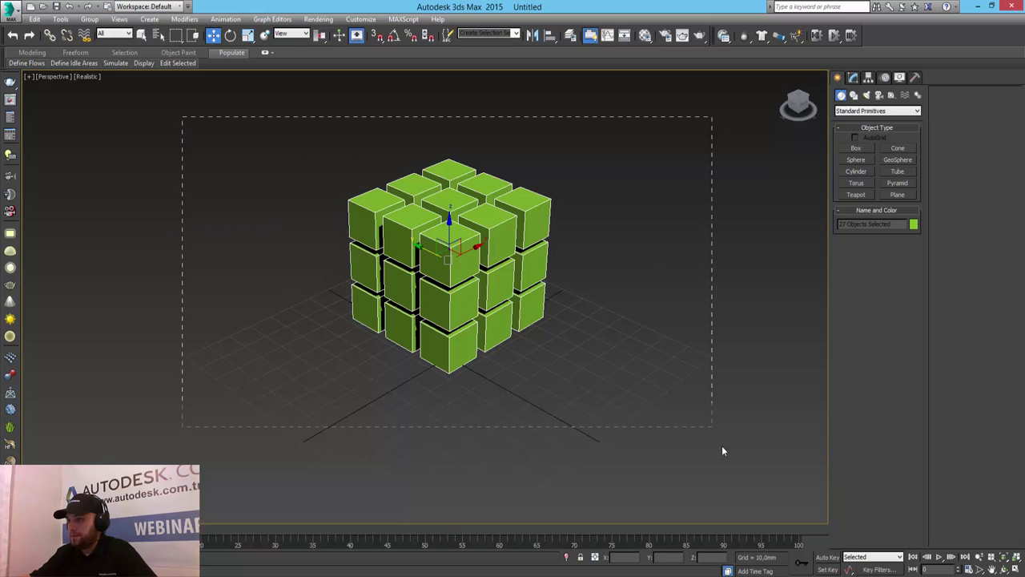
left_click(853, 78)
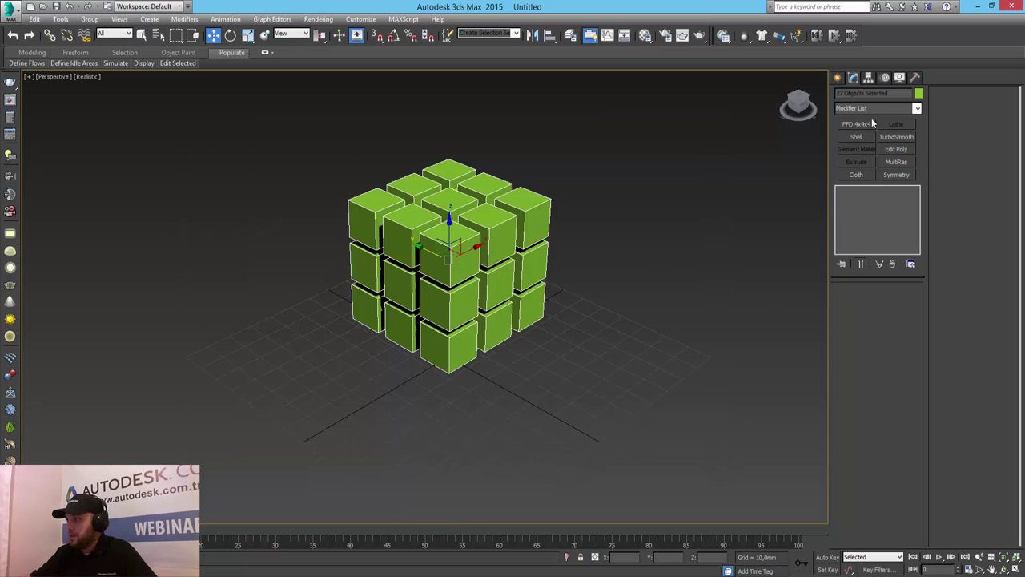
left_click(868, 108)
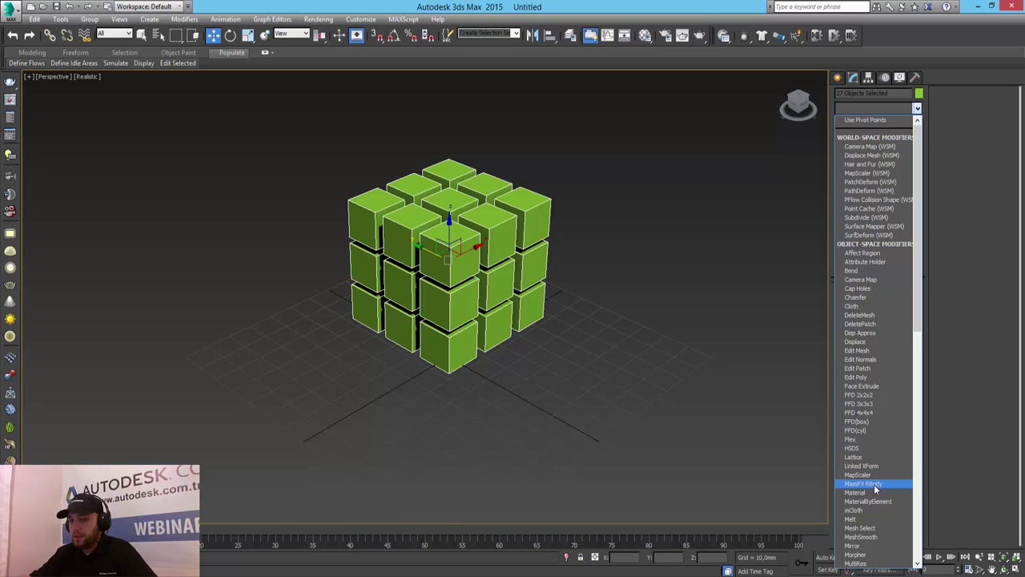
left_click(873, 484)
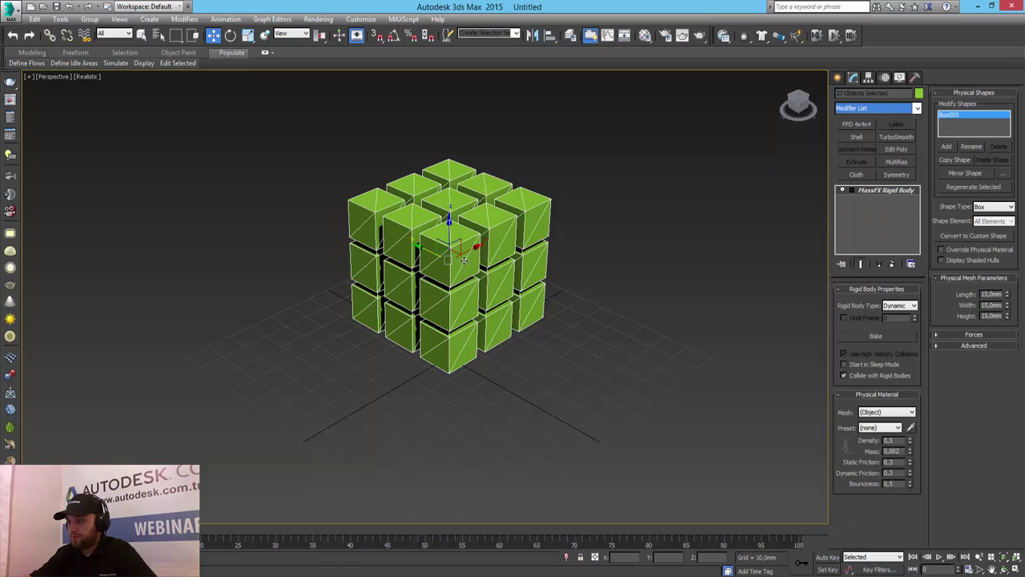
- Move the cube block up and to the right in the perspective view
middle_click_drag(427, 250, 658, 336)
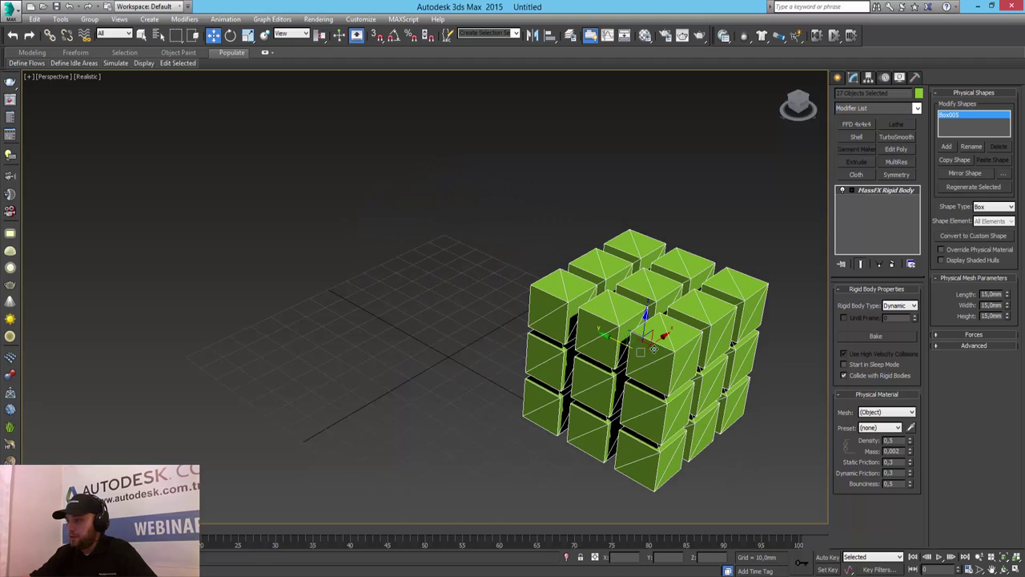
left_click_drag(662, 337, 722, 282)
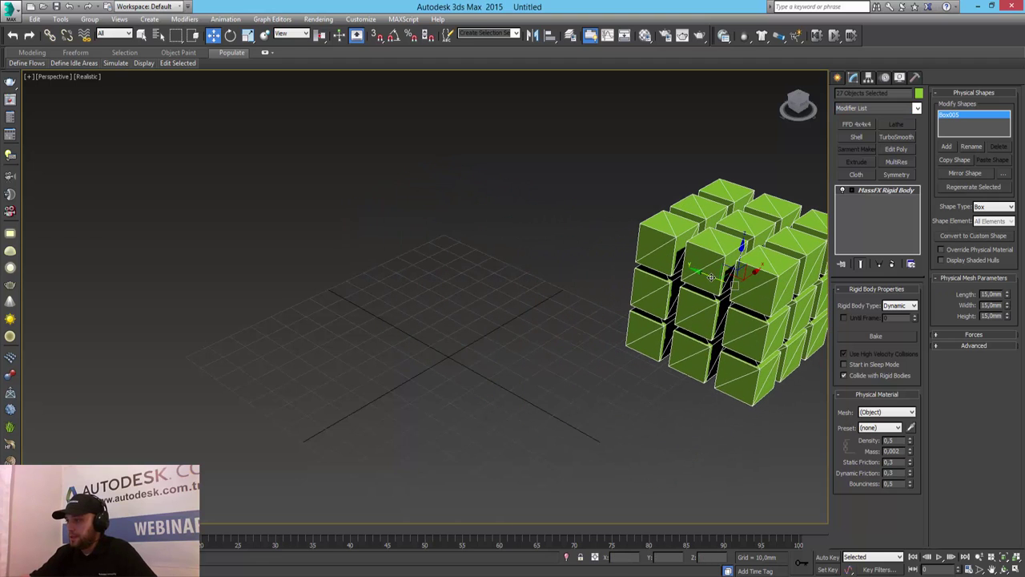
left_click(839, 79)
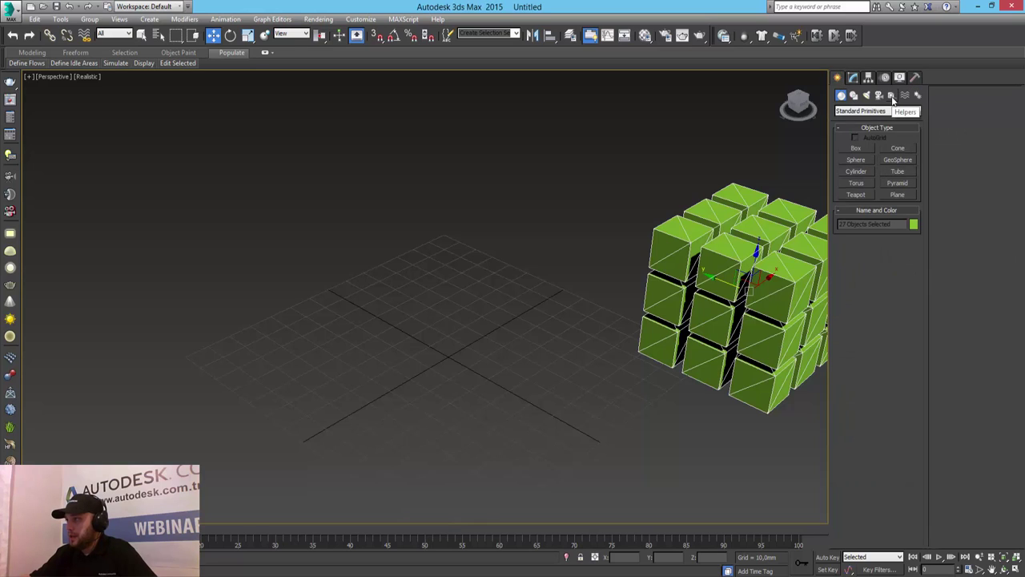
left_click(893, 97)
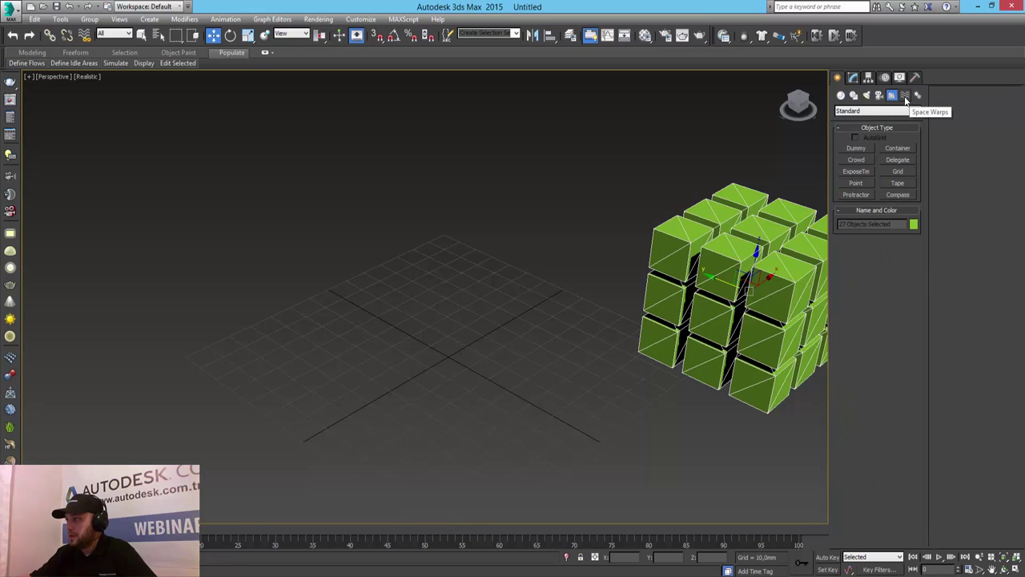
- Create a Gravity space warp near the grid centre and set it to Spherical
left_click(906, 97)
left_click(857, 184)
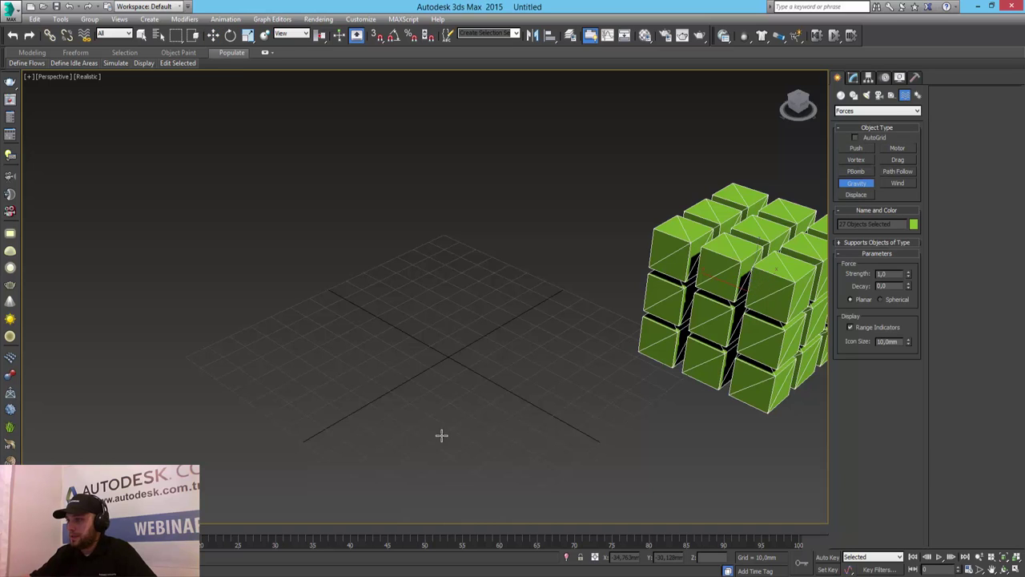
left_click_drag(425, 301, 455, 362)
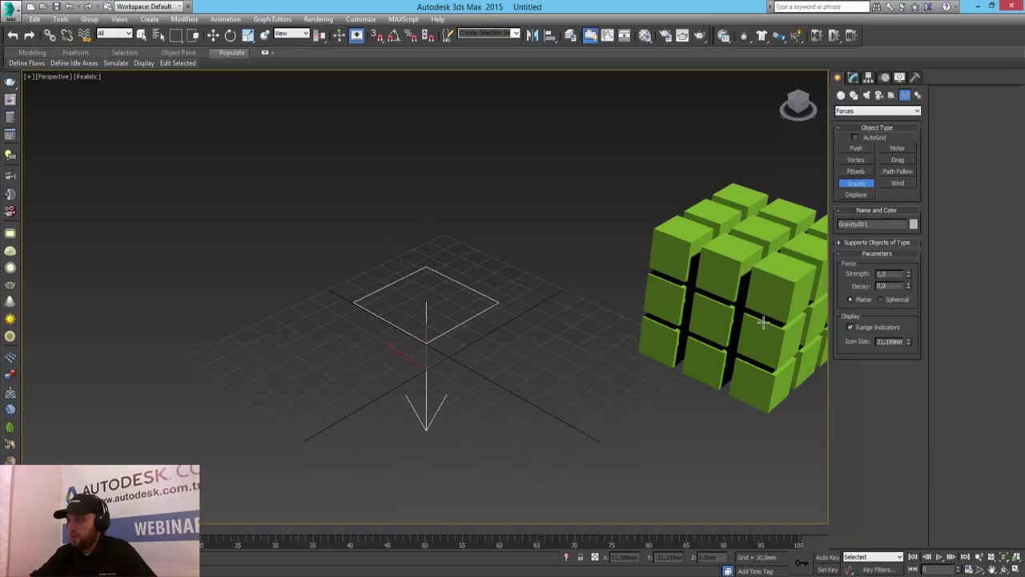
left_click(890, 300)
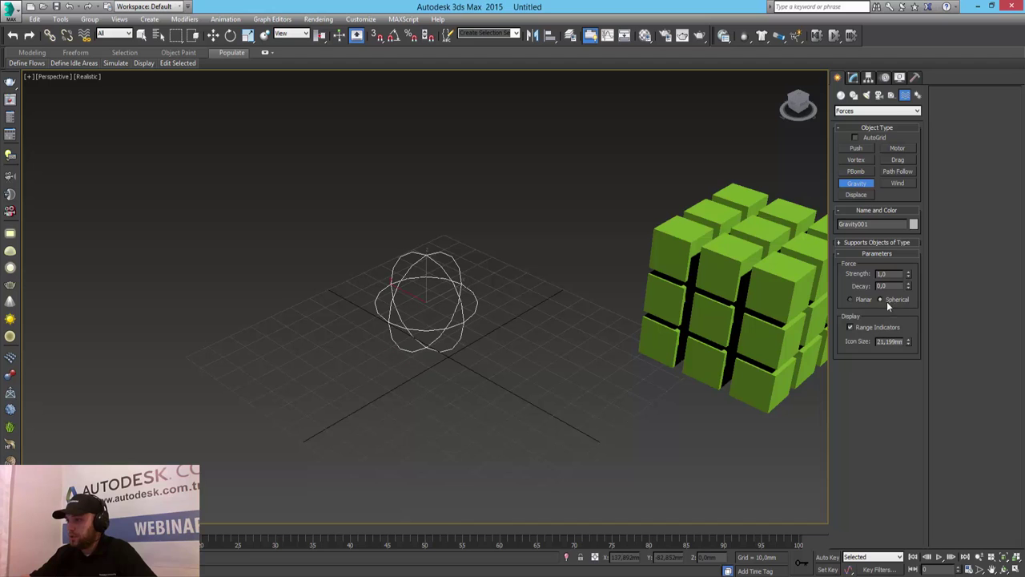
key("w")
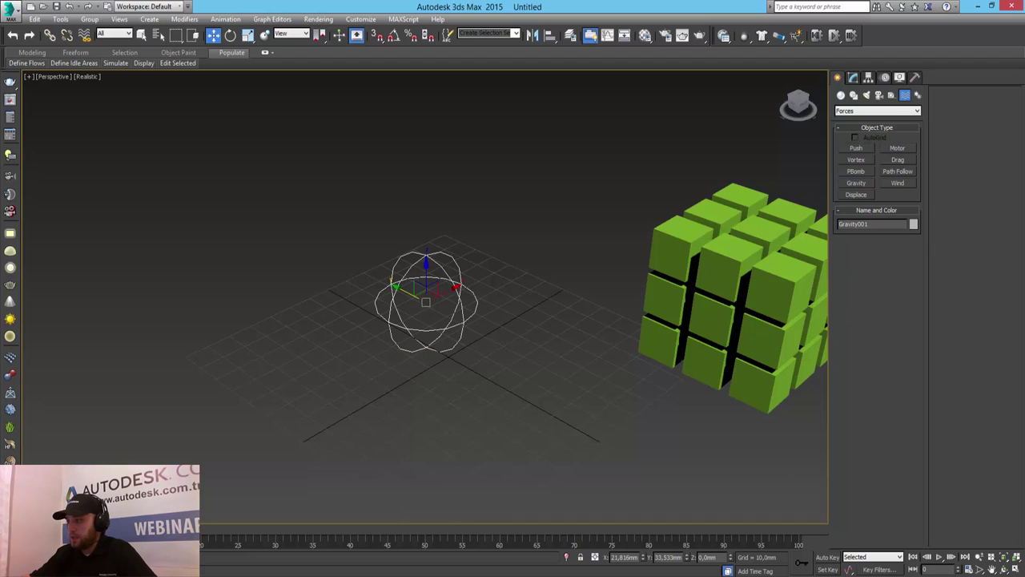
- Raise the gravity icon in the Front view and set its Icon Size to 12,719mm
left_click(1014, 568)
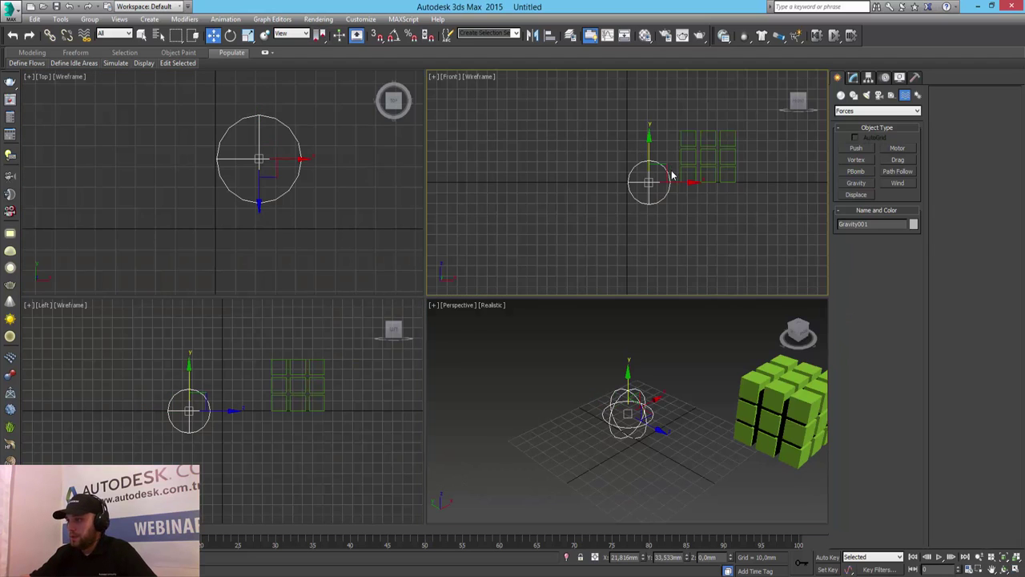
left_click_drag(663, 170, 643, 109)
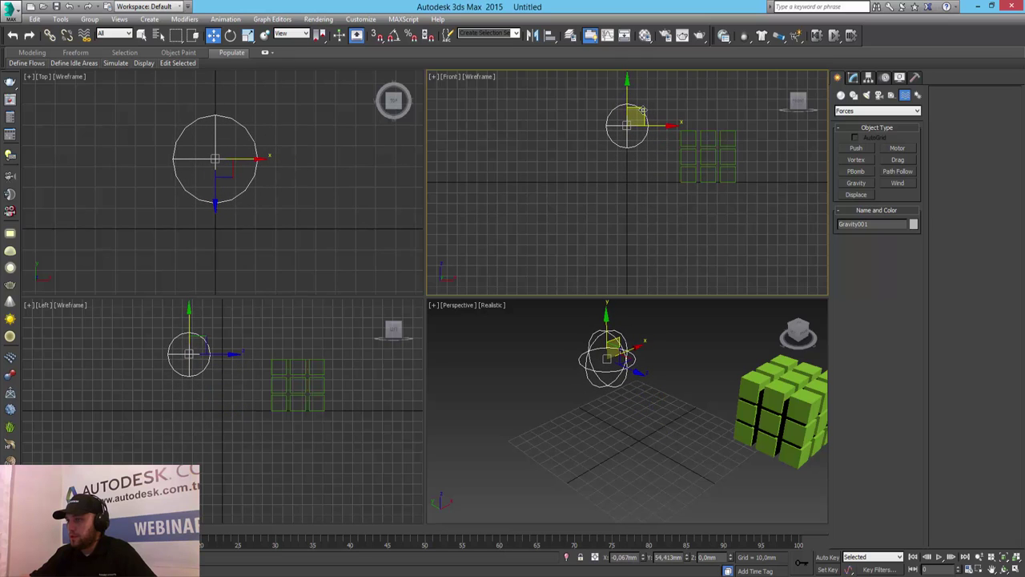
left_click(853, 77)
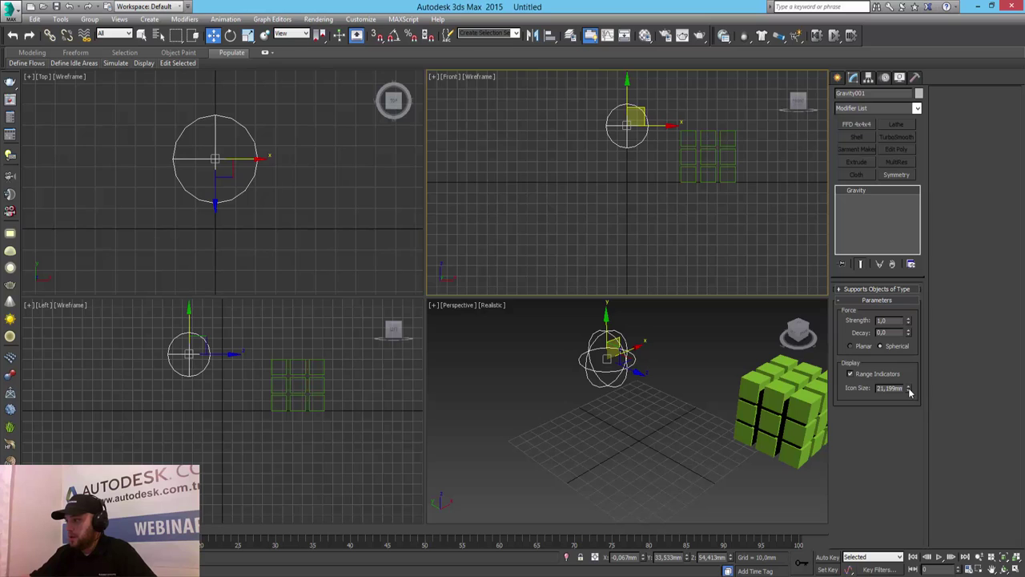
left_click_drag(909, 390, 912, 412)
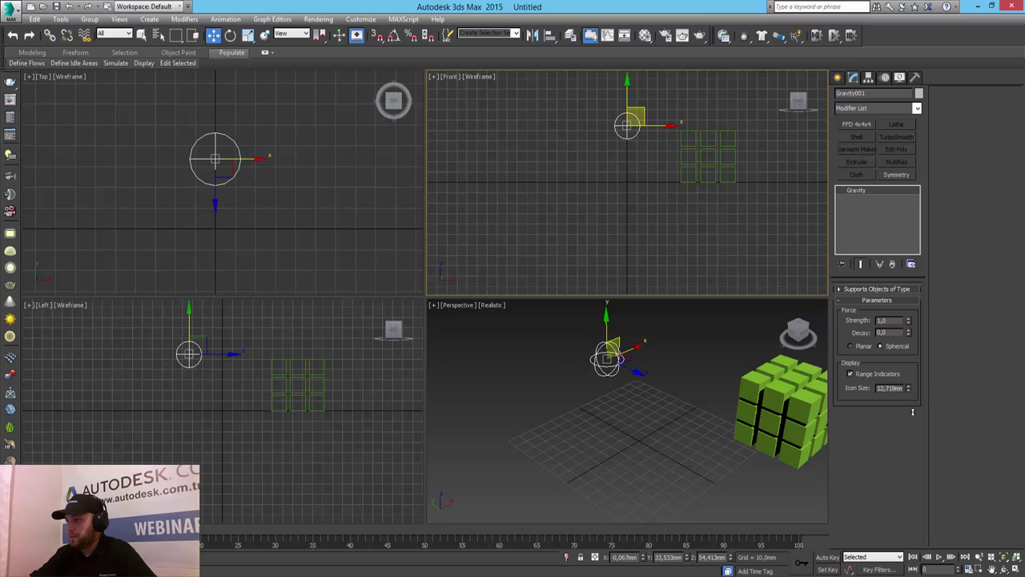
- Select all 27 cubes, disable world gravity, and add Gravity001 as their rigid-body force
left_click(641, 431)
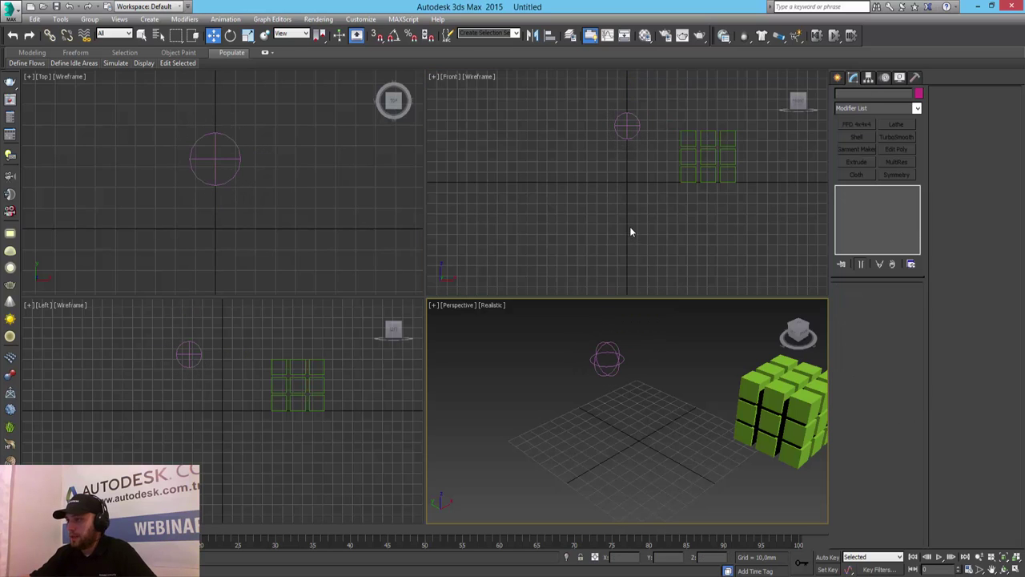
middle_click_drag(718, 450, 625, 446)
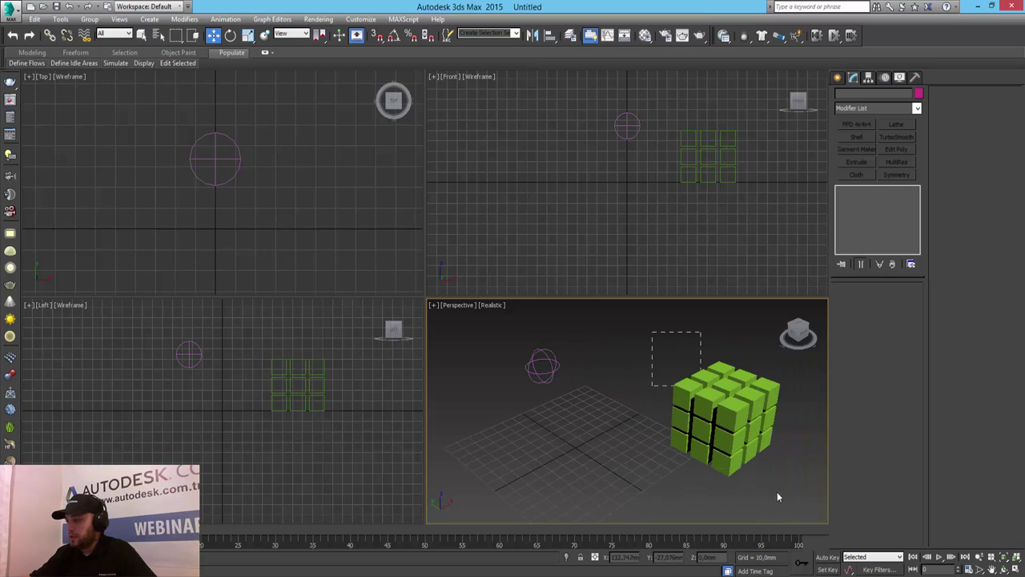
left_click_drag(777, 496, 781, 505)
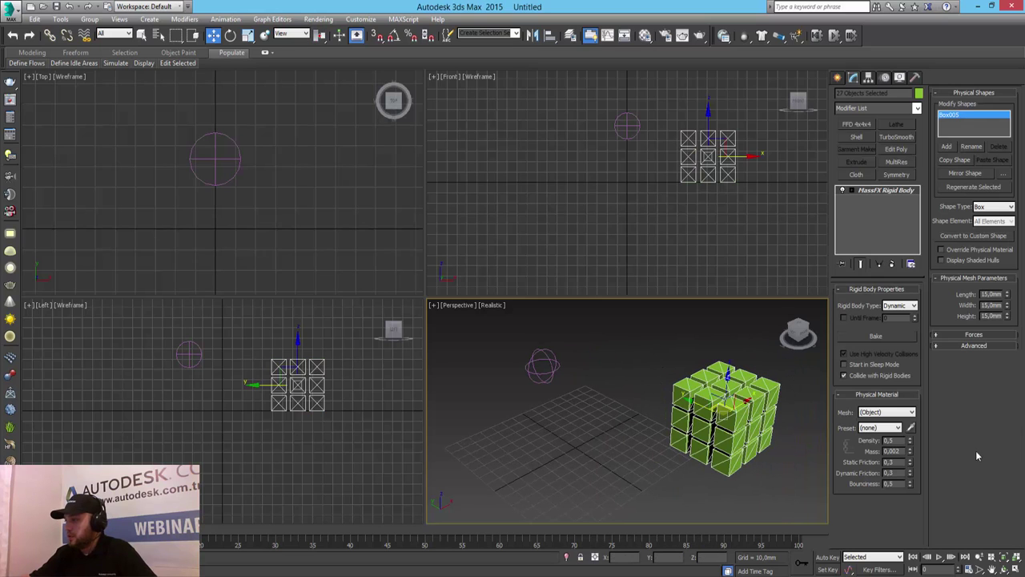
left_click(974, 334)
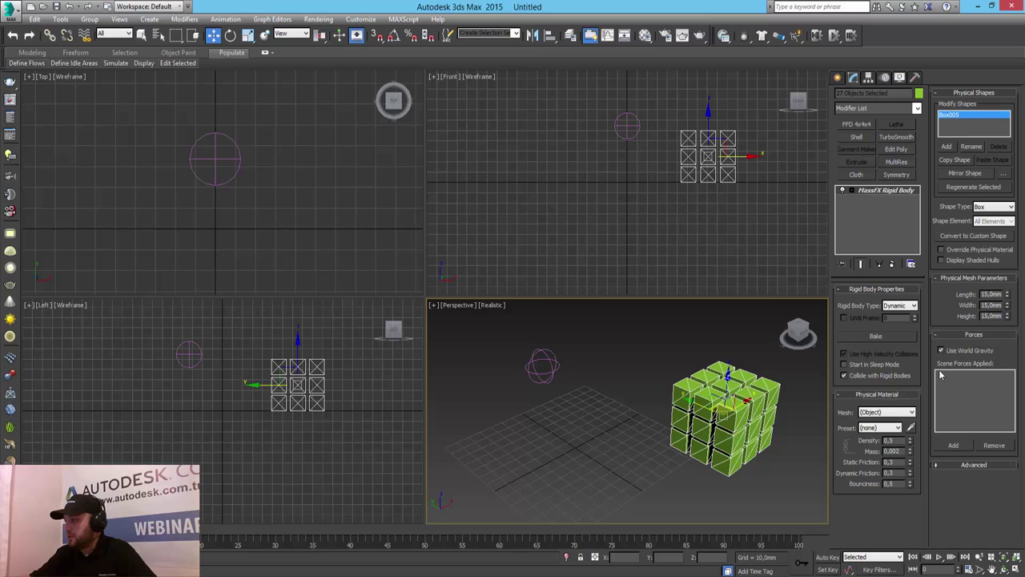
left_click(954, 445)
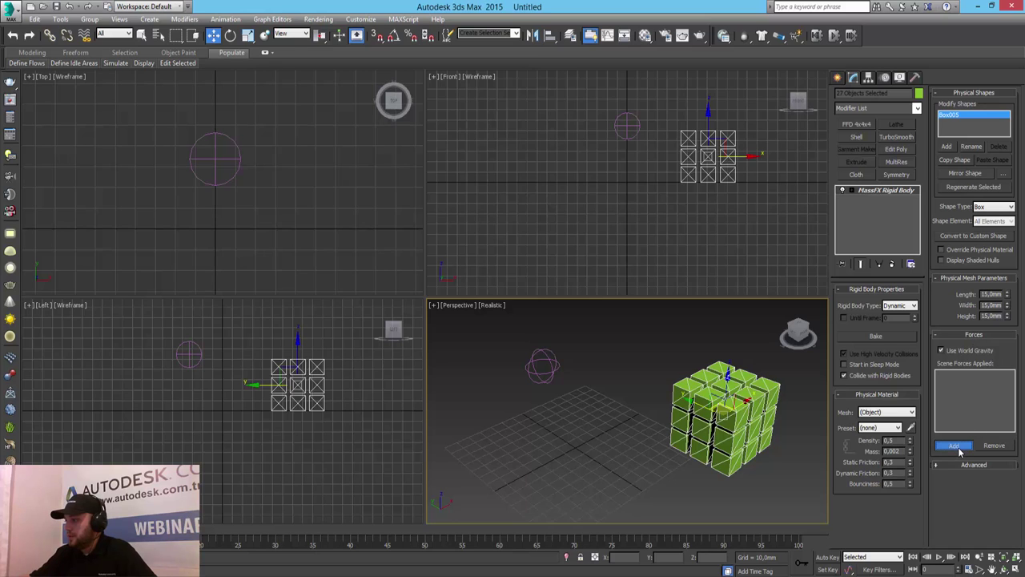
left_click(543, 355)
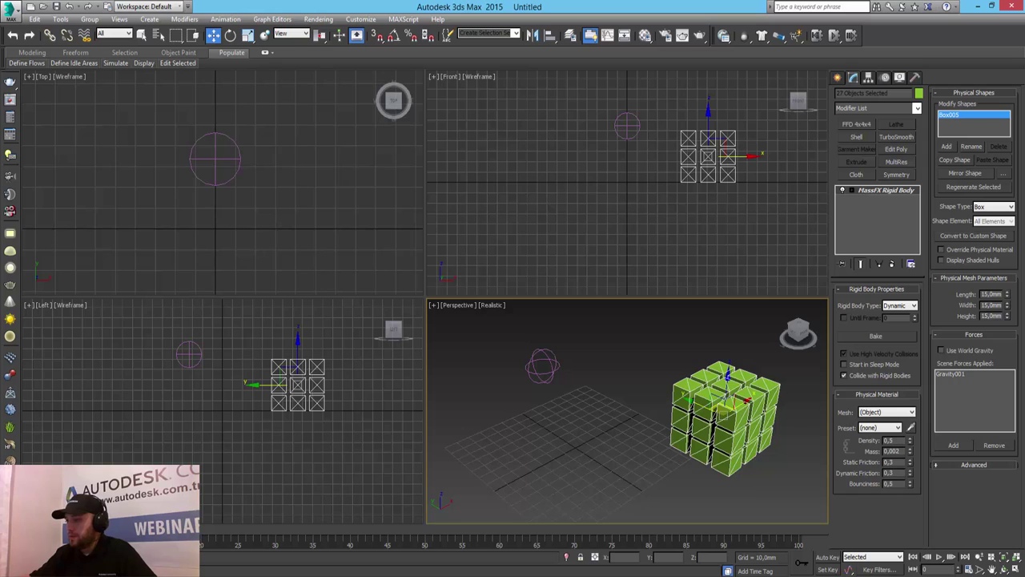
key("alt+w")
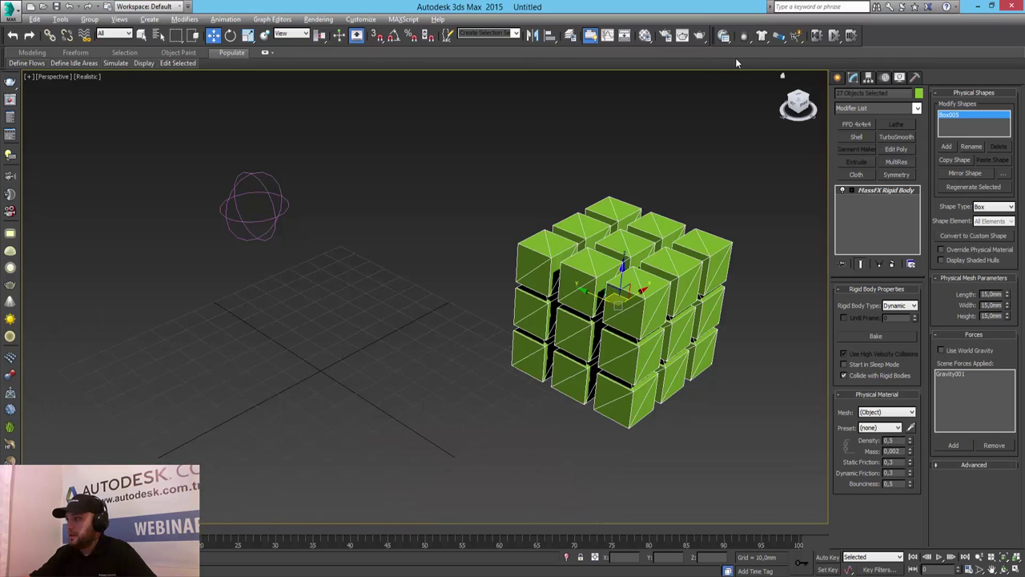
- Start the MassFX simulation and zoom out to watch the cubes fly toward Gravity001
left_click(833, 37)
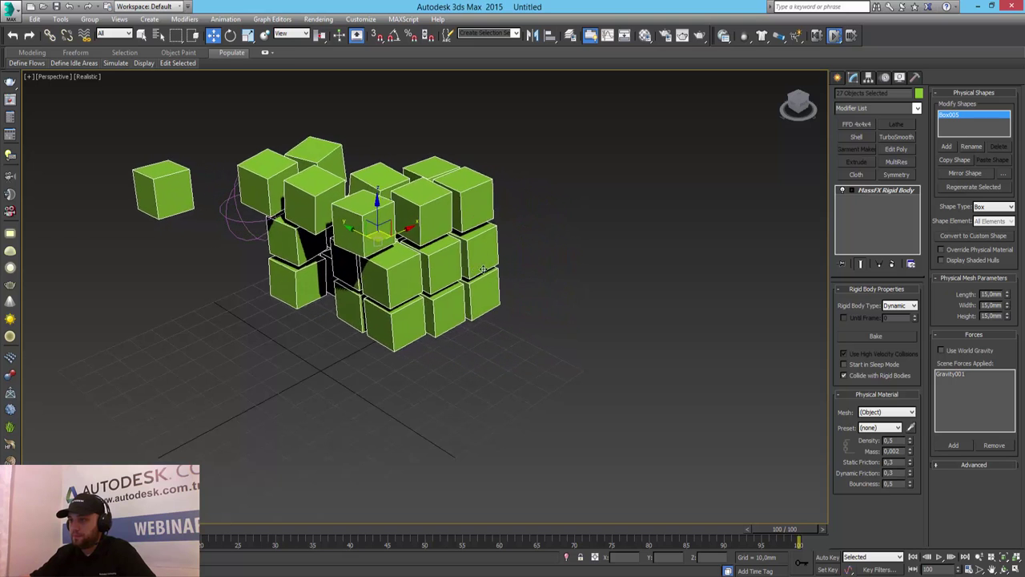
scroll(518, 348, "down", 3)
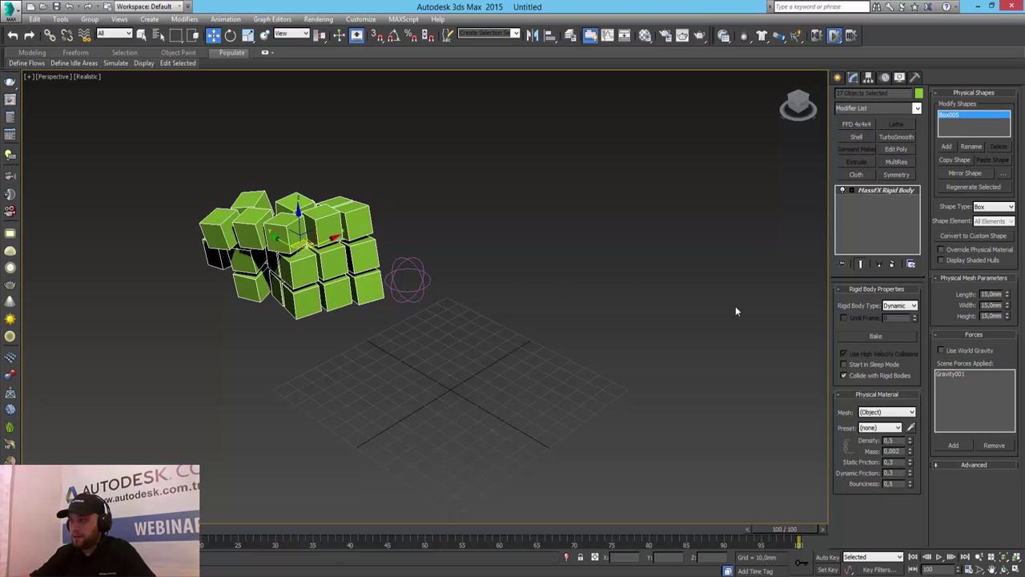
- Reset the simulation and set Gravity001's Strength to 100 for a test run
left_click(414, 269)
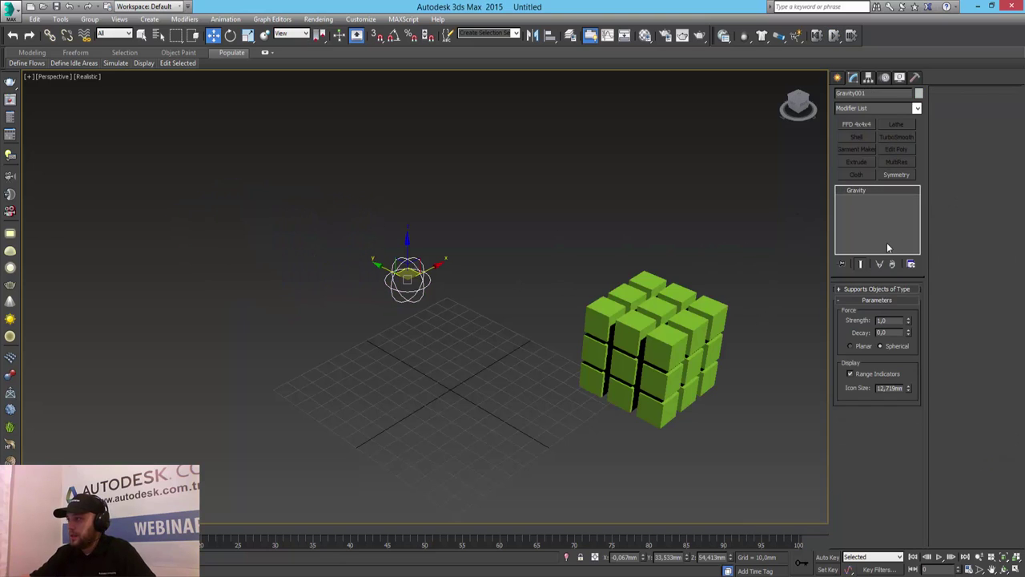
type("100")
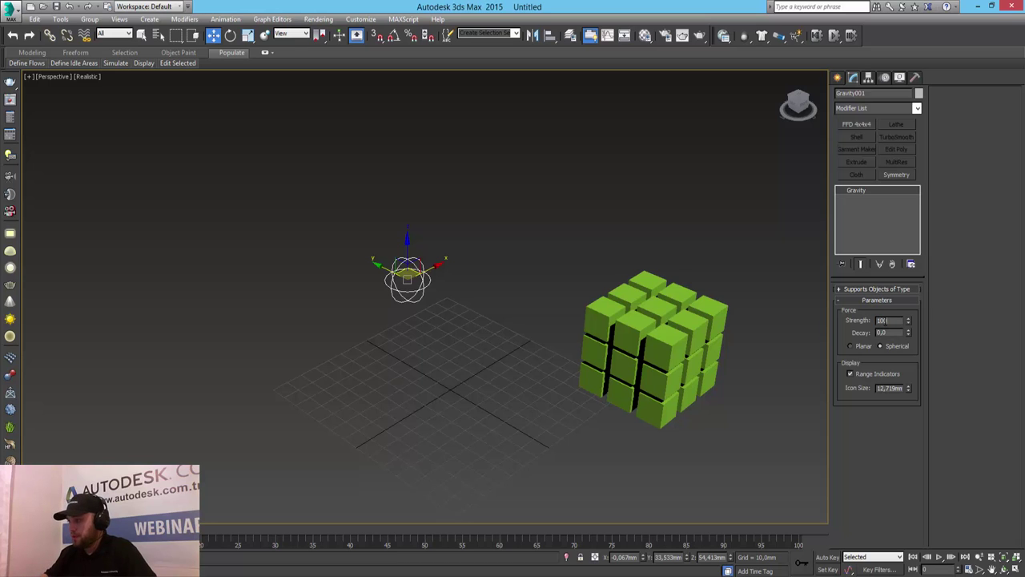
key("Return")
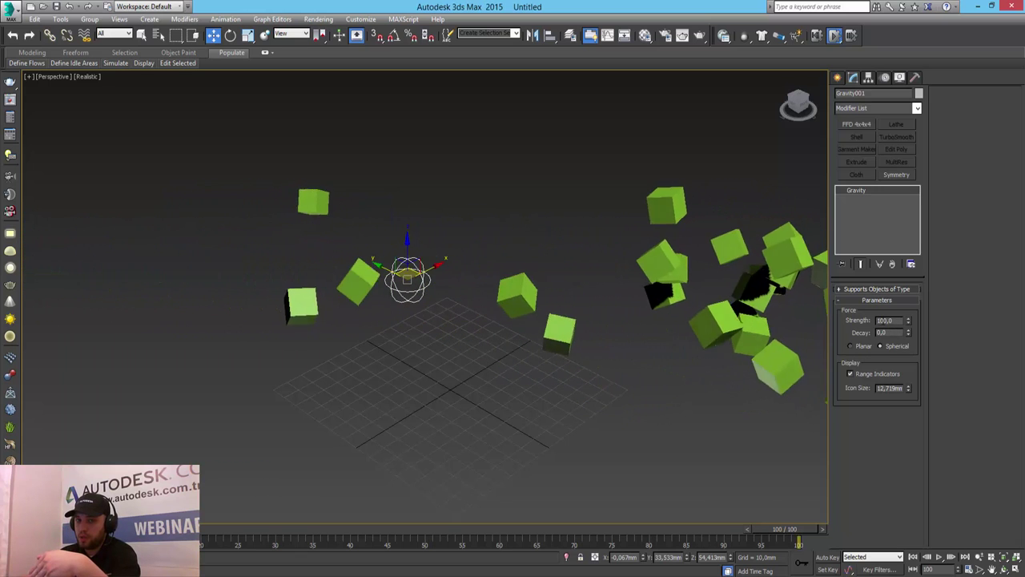
- Lower the gravity Strength to 50, reset the simulation, and select the cube block
type("50")
key("Return")
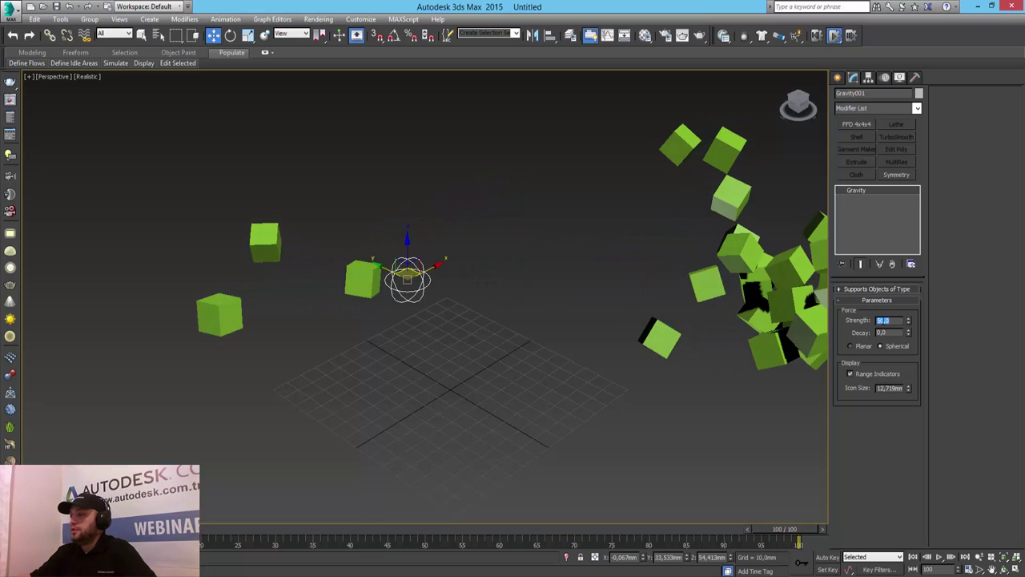
left_click(816, 35)
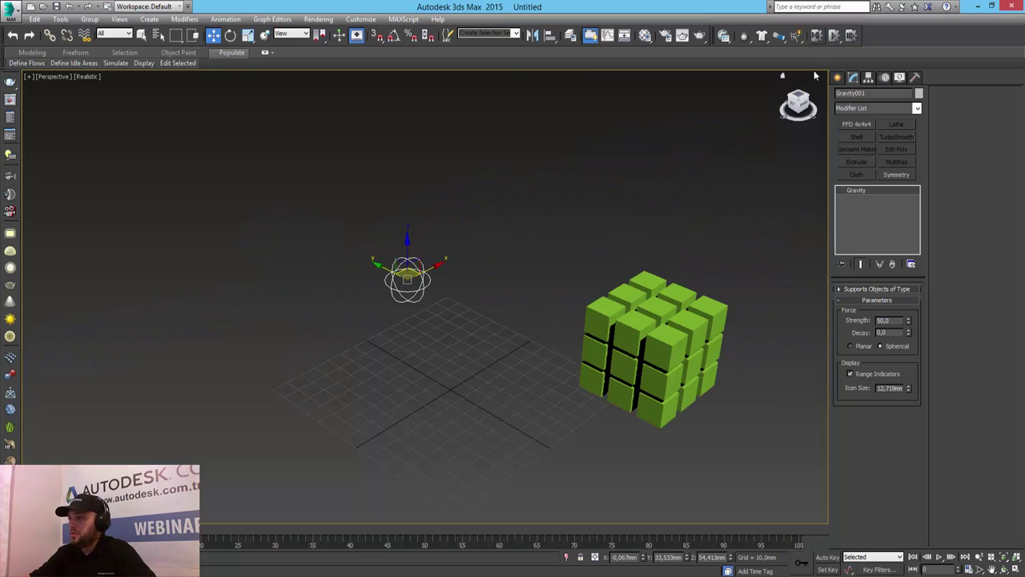
left_click_drag(559, 231, 568, 240)
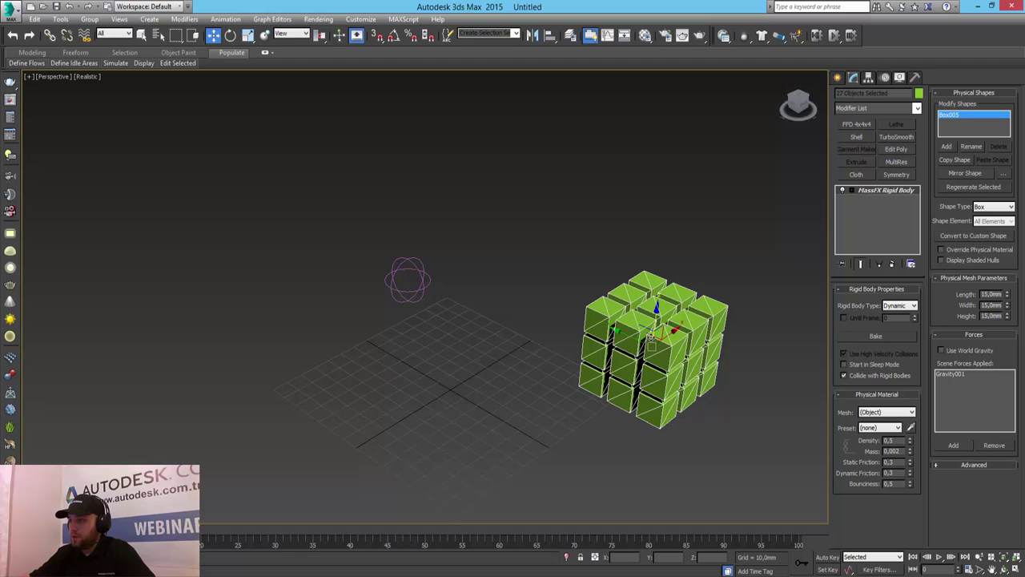
- Clone the cube block twice, placing one copy to the left and one above
left_click_drag(647, 336, 135, 298, "shift")
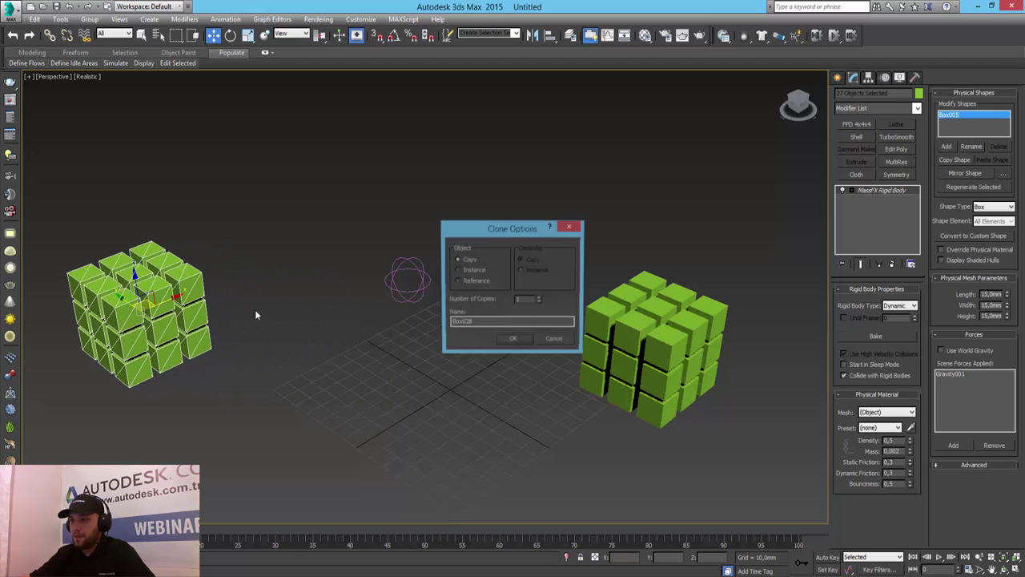
left_click(522, 340)
left_click_drag(144, 303, 417, 170, "shift")
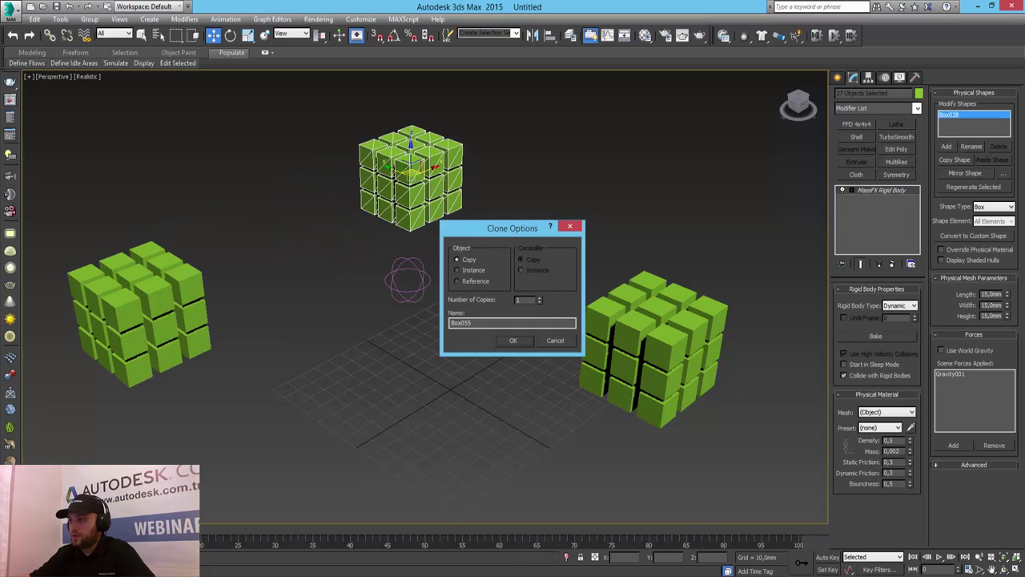
left_click(512, 341)
- In the four-view layout, reposition the top cube block and raise it high in the Front view
key("alt+w")
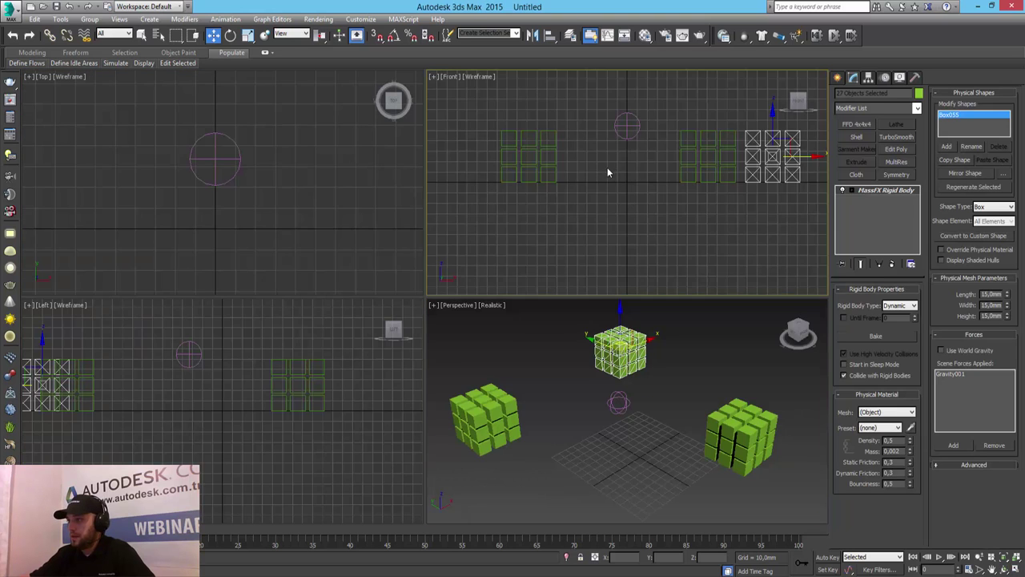
middle_click_drag(607, 173, 569, 227)
left_click_drag(753, 193, 609, 85)
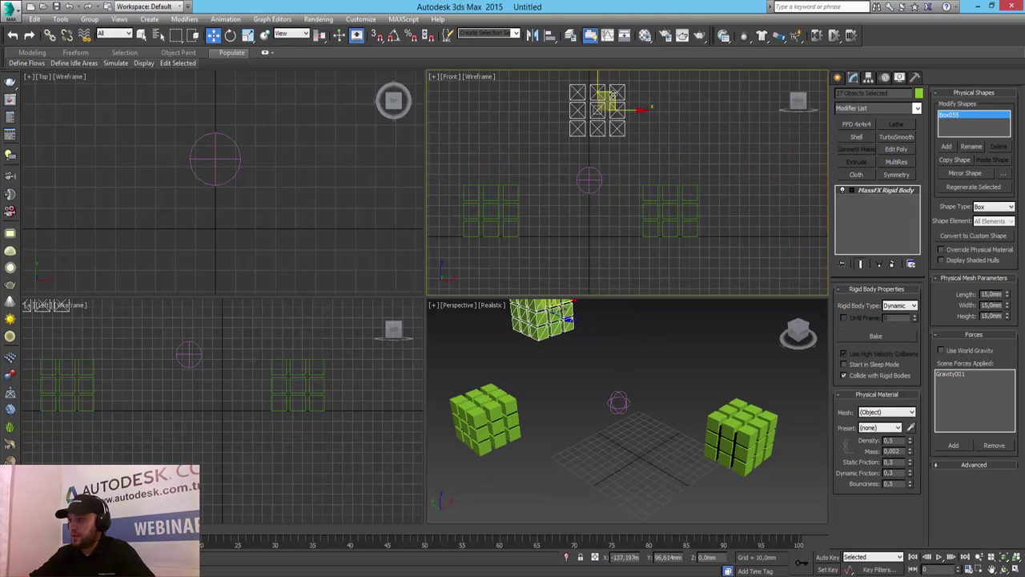
scroll(238, 195, "down", 3)
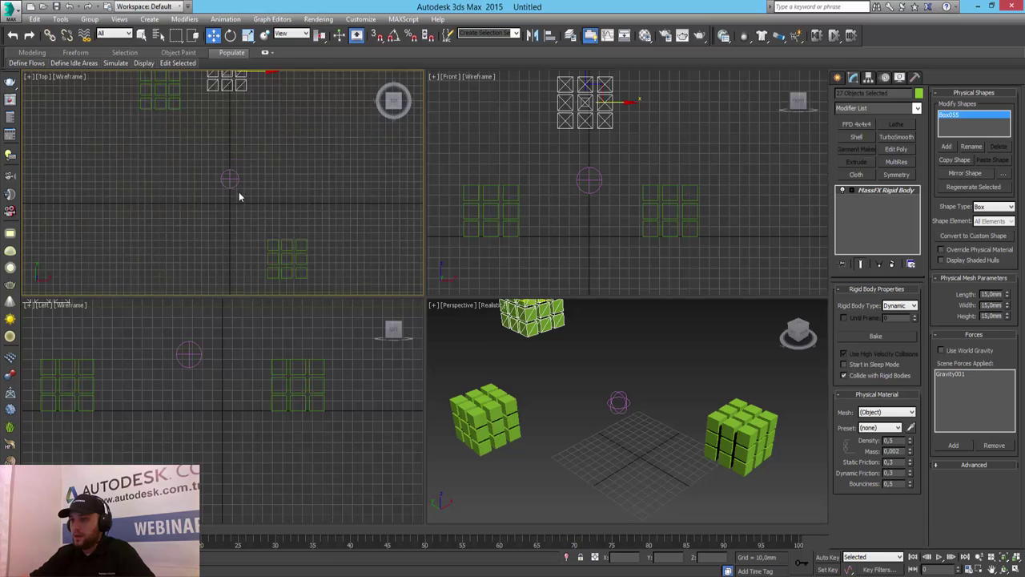
scroll(239, 192, "down", 3)
left_click_drag(249, 130, 250, 167)
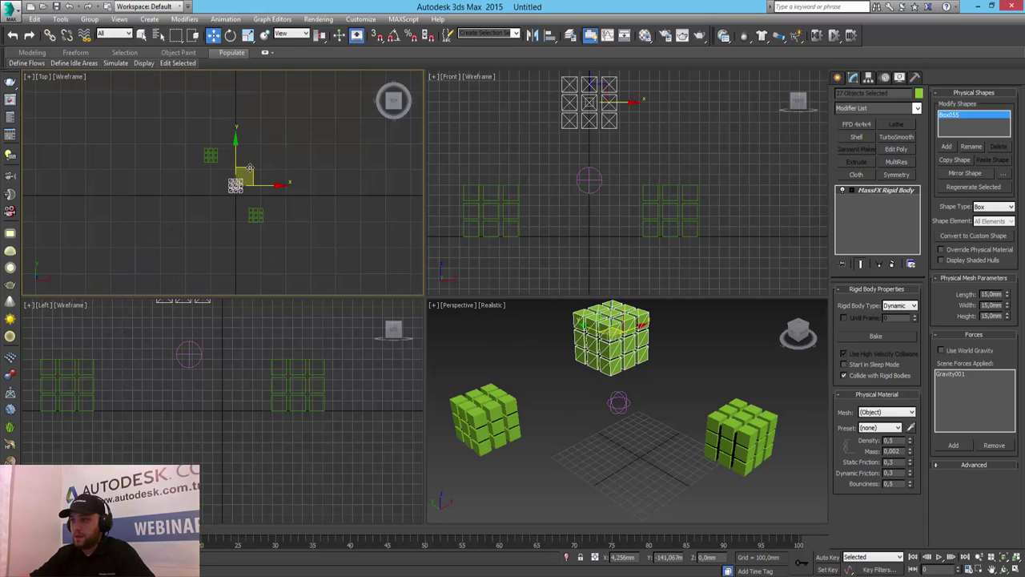
middle_click(629, 213)
scroll(629, 214, "down", 3)
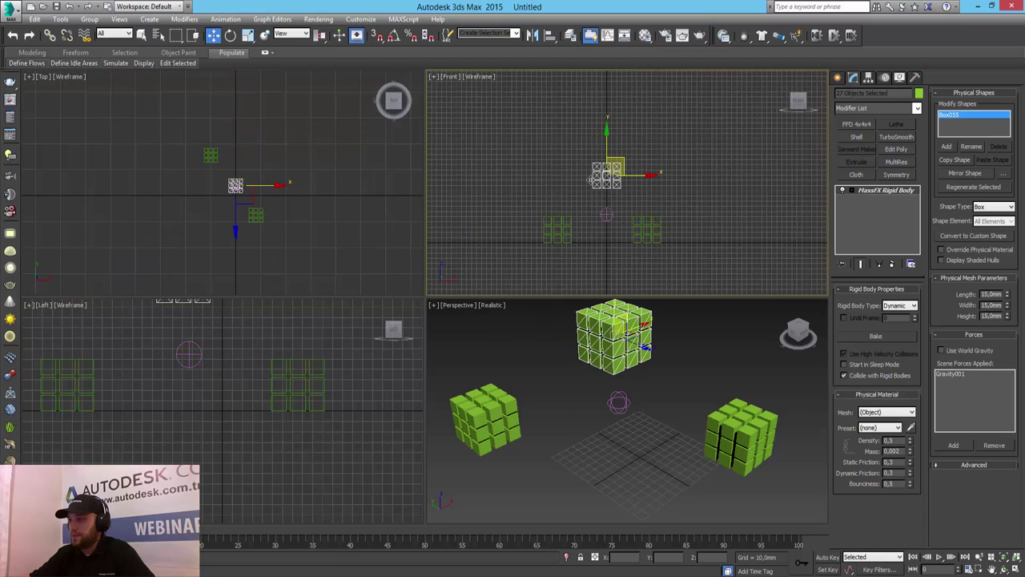
left_click_drag(607, 145, 624, 82)
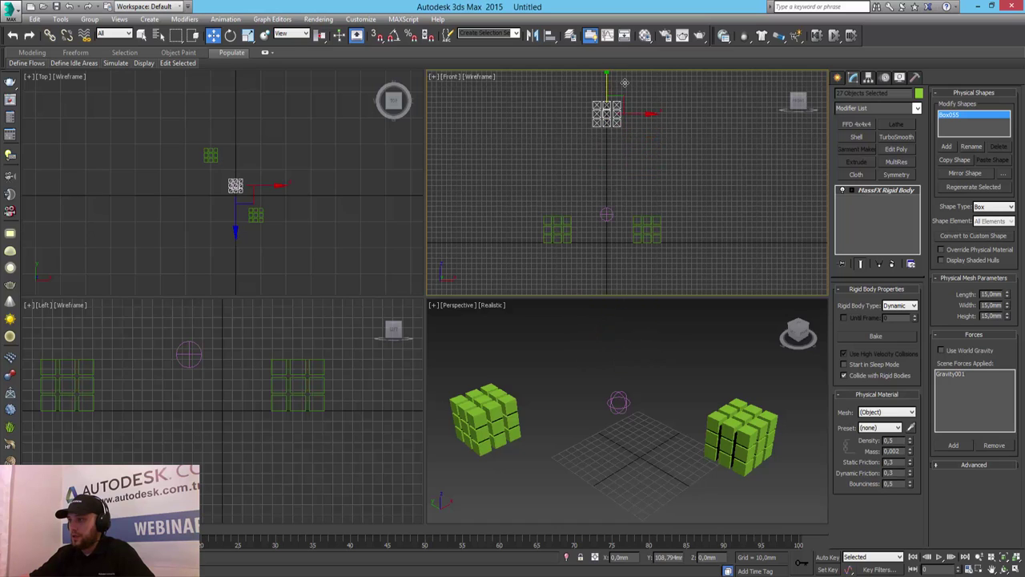
- Lift Gravity001 higher and shift the left cube cluster further left
left_click(609, 215)
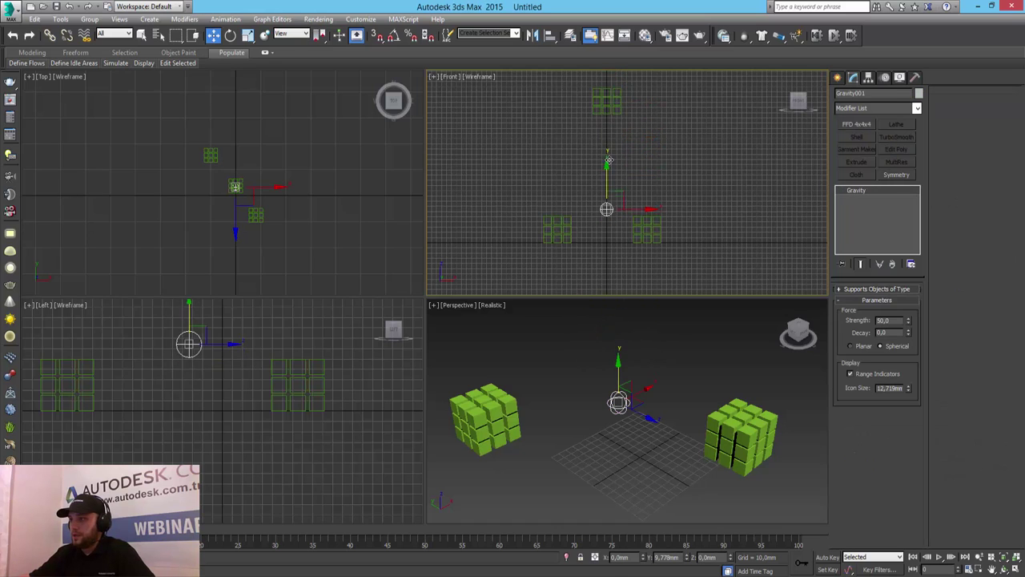
left_click_drag(608, 193, 609, 148)
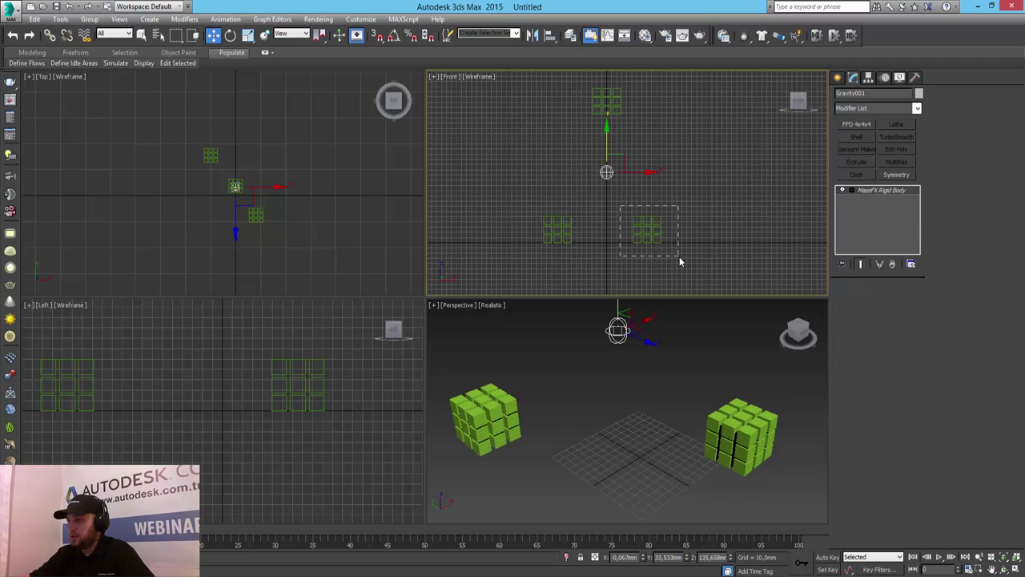
mouse_move(661, 237)
left_mouse_down()
mouse_move(680, 254)
mouse_move(702, 230)
mouse_move(731, 229)
left_mouse_up()
left_click_drag(532, 210, 532, 211)
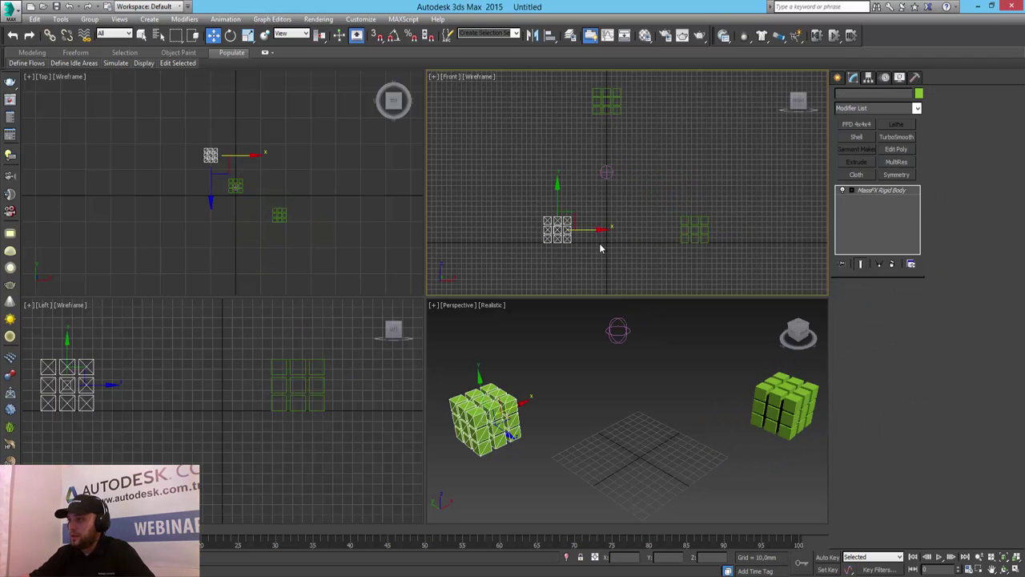
left_click_drag(595, 230, 573, 230)
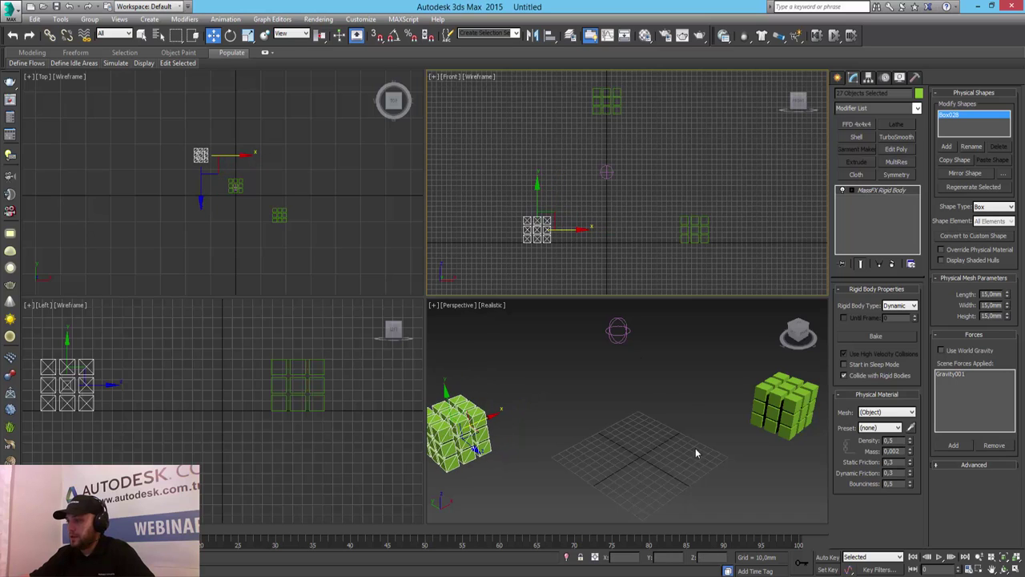
left_click(769, 454)
- Zoom extents in the perspective view, run the gravity simulation, then reset it and select Gravity001
left_click(1014, 568)
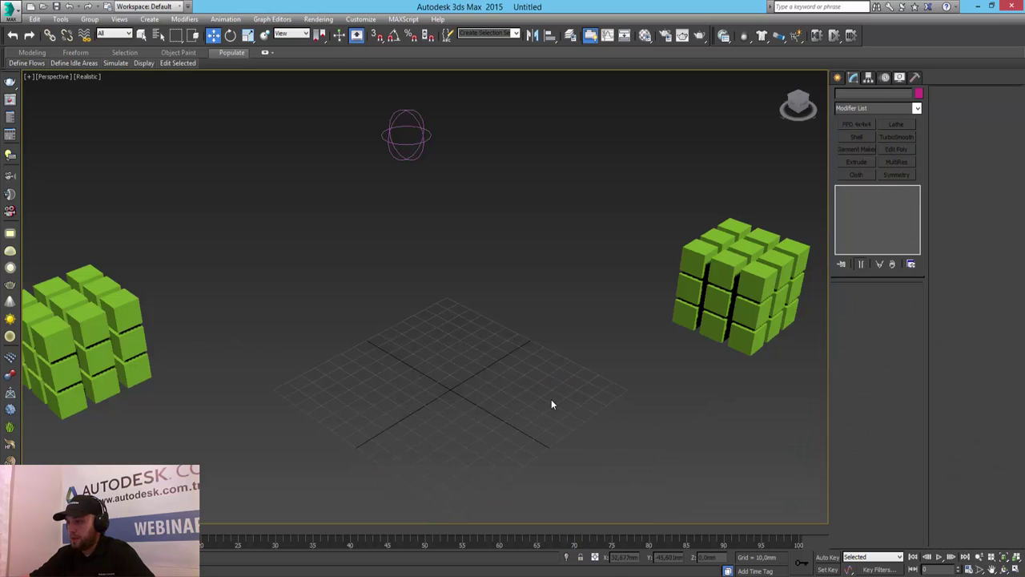
key("z")
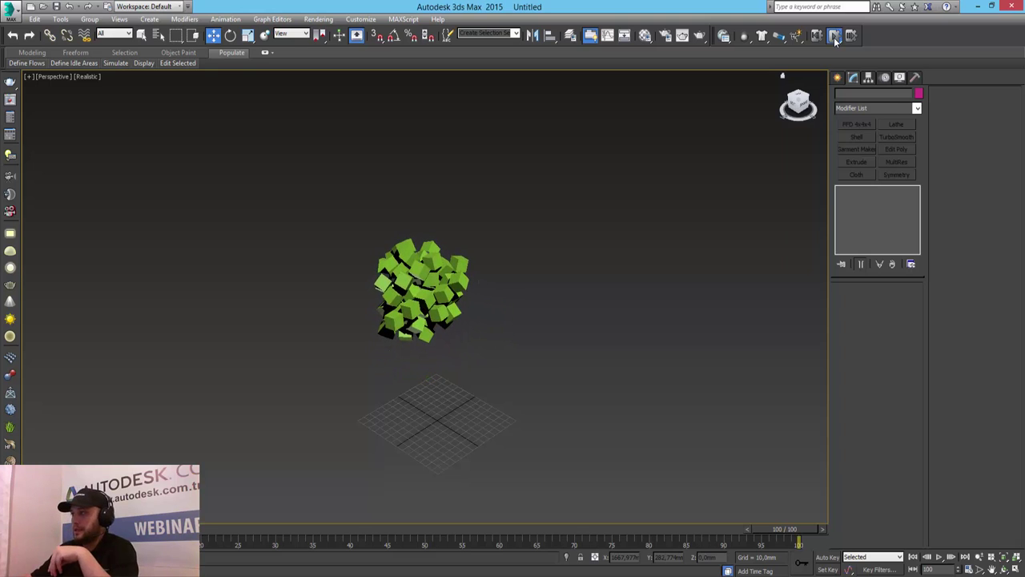
left_click(816, 35)
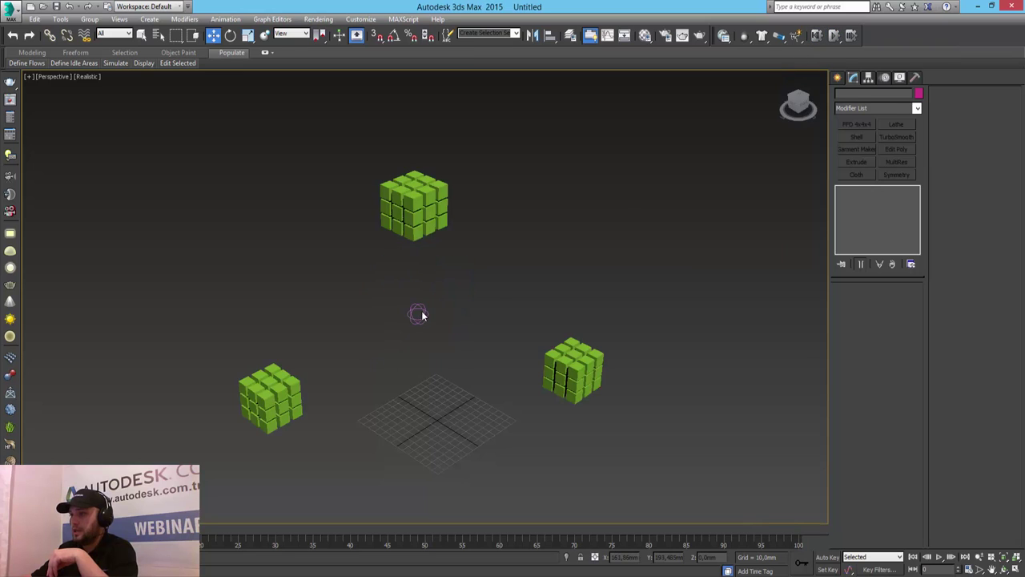
left_click(421, 314)
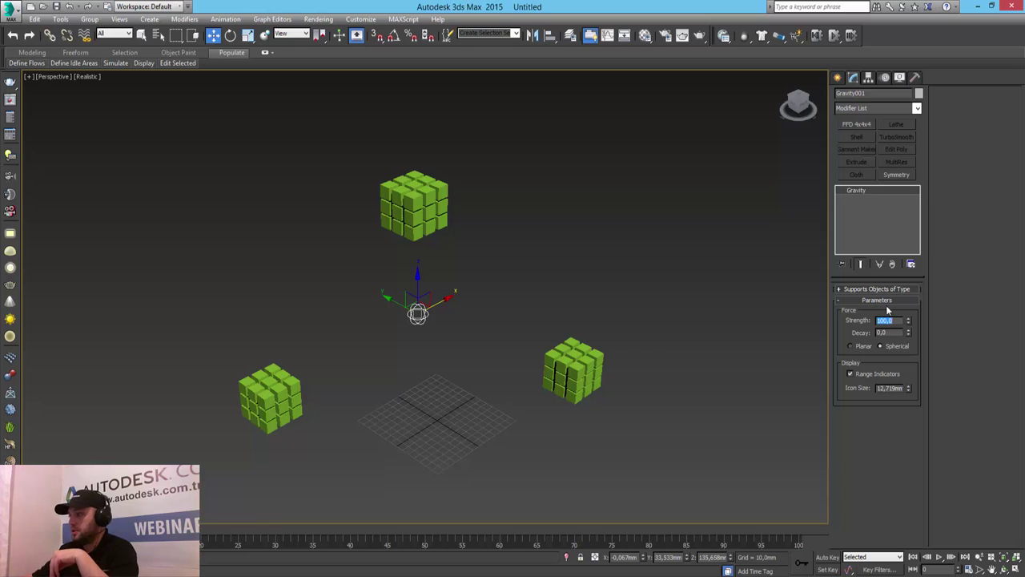
left_click(835, 35)
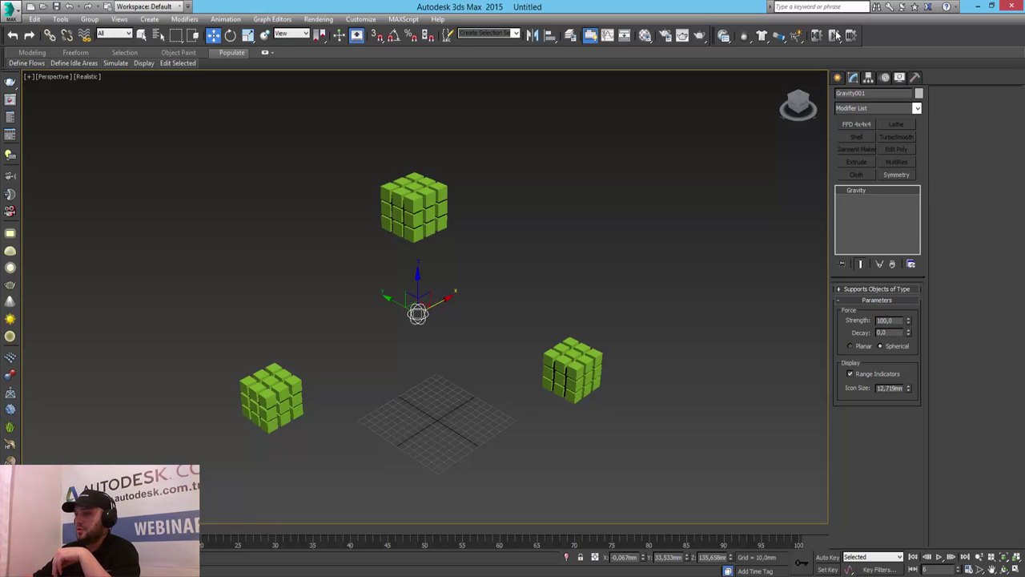
left_click(817, 37)
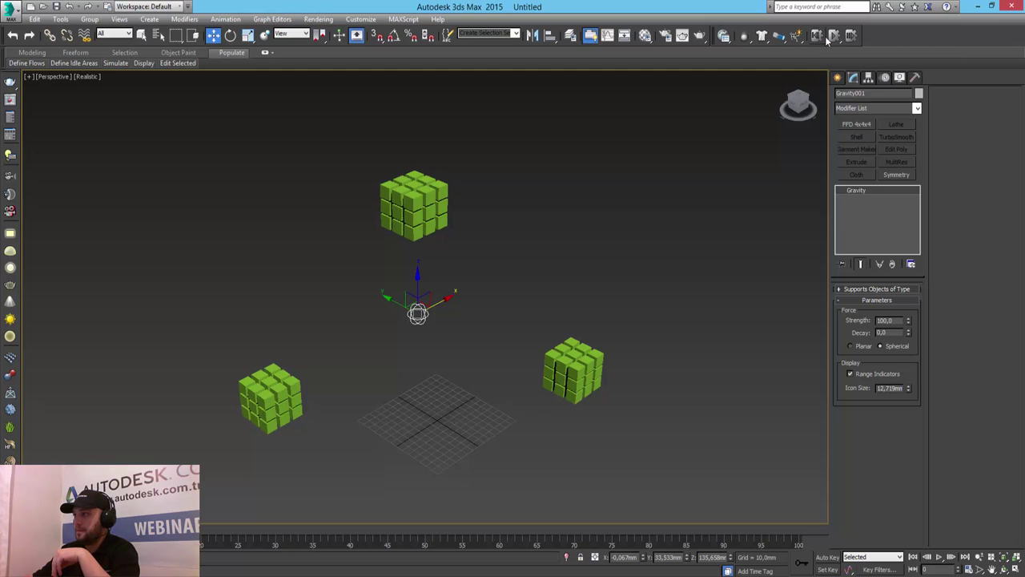
left_click(834, 35)
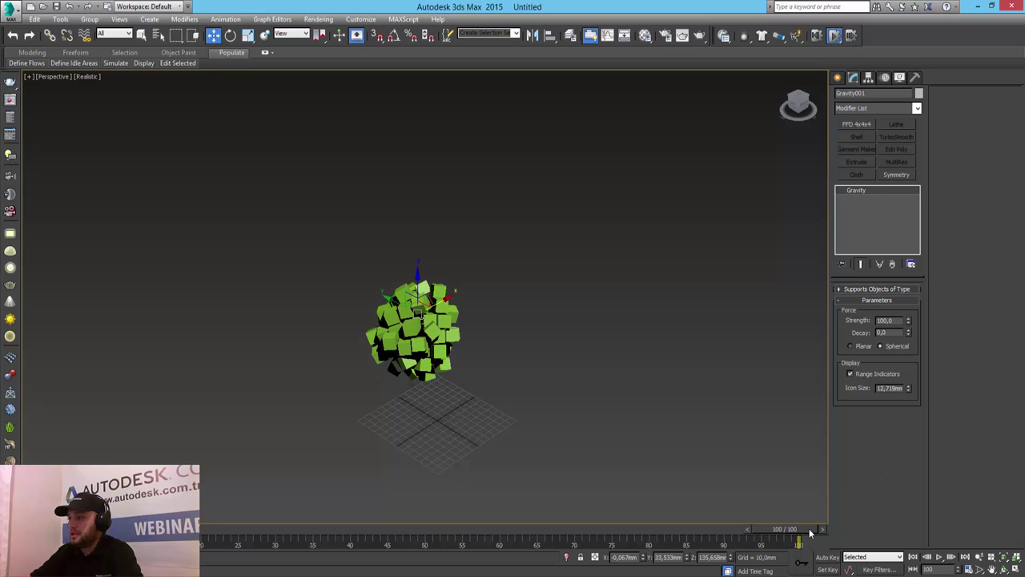
key("q")
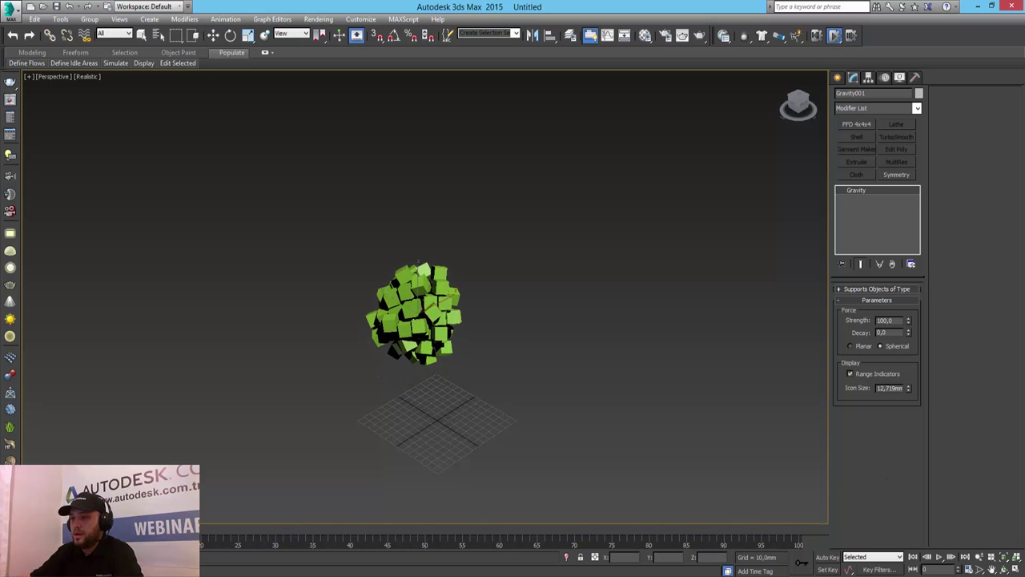
key("w")
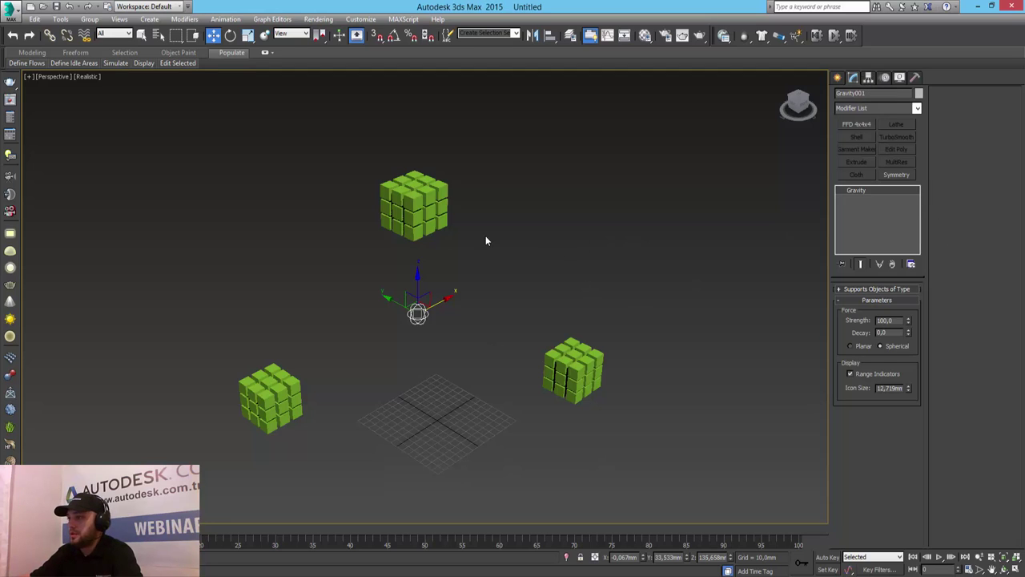
- Select only the right cube cluster, bake its MassFX motion, then play it back and reset
left_click_drag(631, 427, 530, 328)
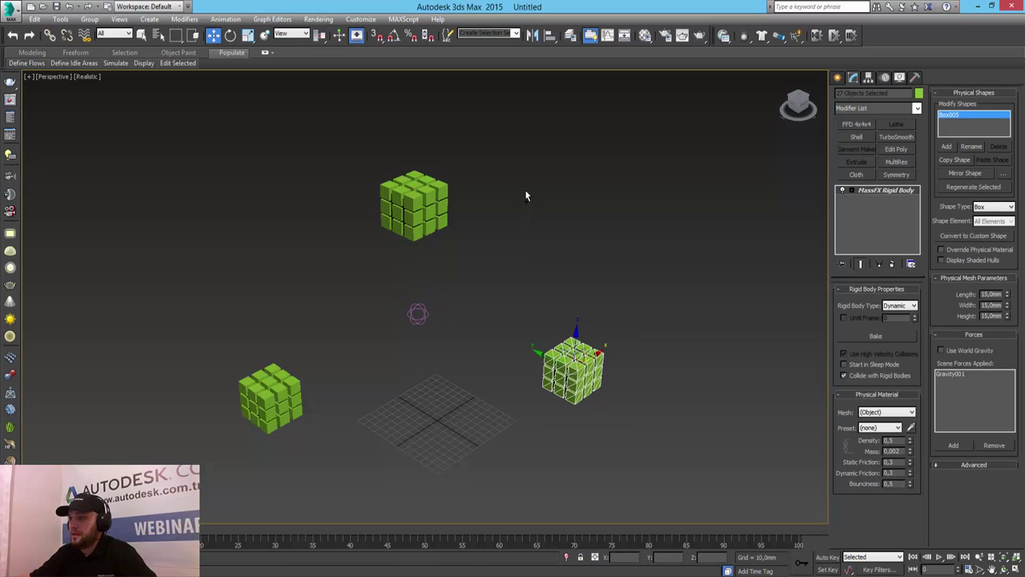
left_click_drag(337, 260, 339, 263, "ctrl")
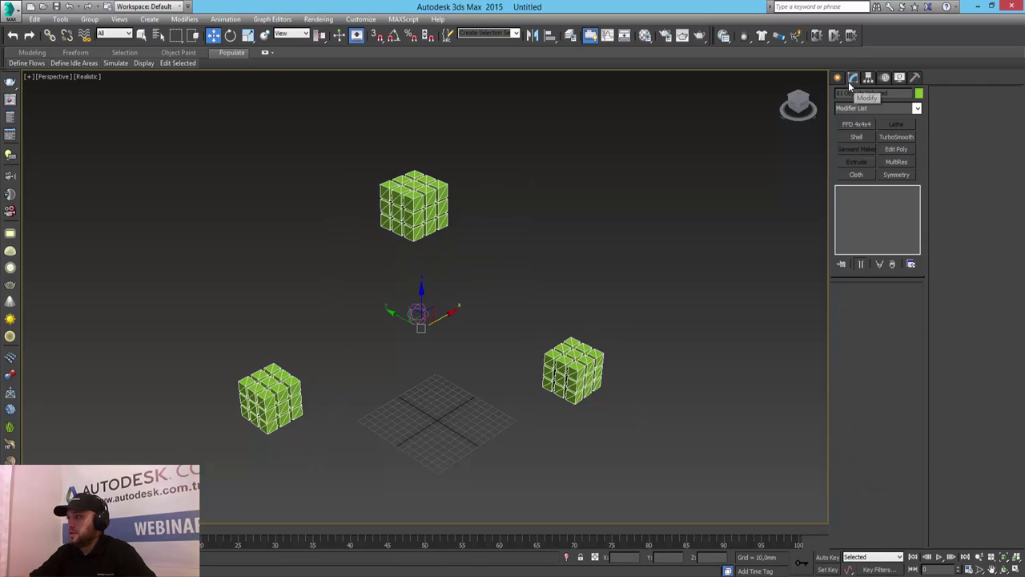
left_click(632, 355)
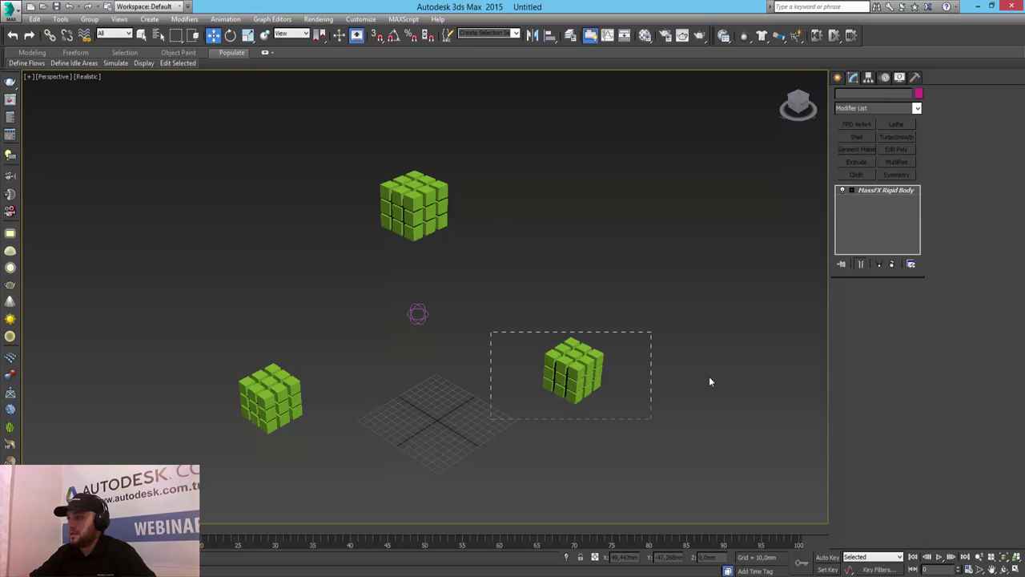
left_click_drag(710, 377, 709, 377)
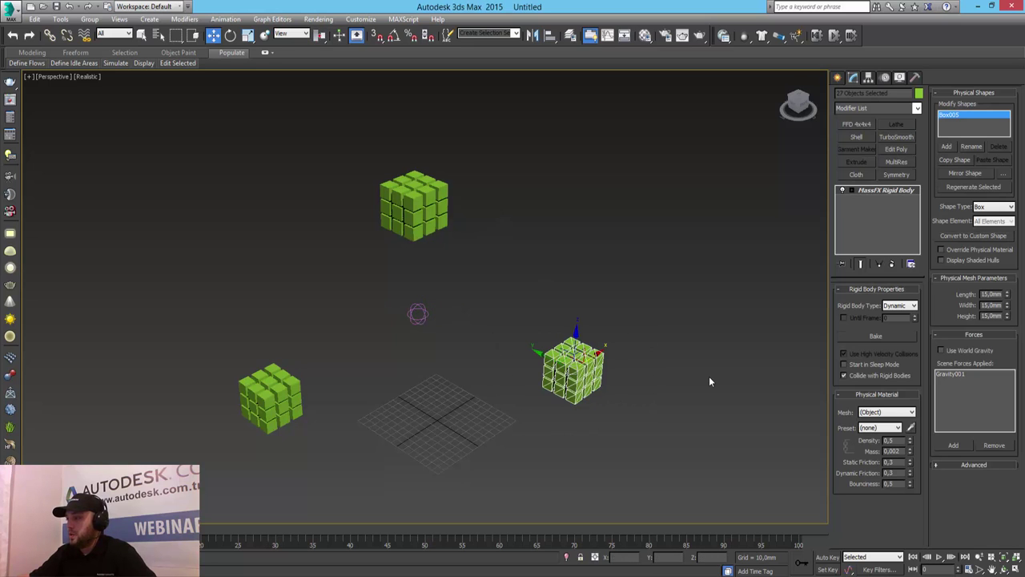
left_click(878, 336)
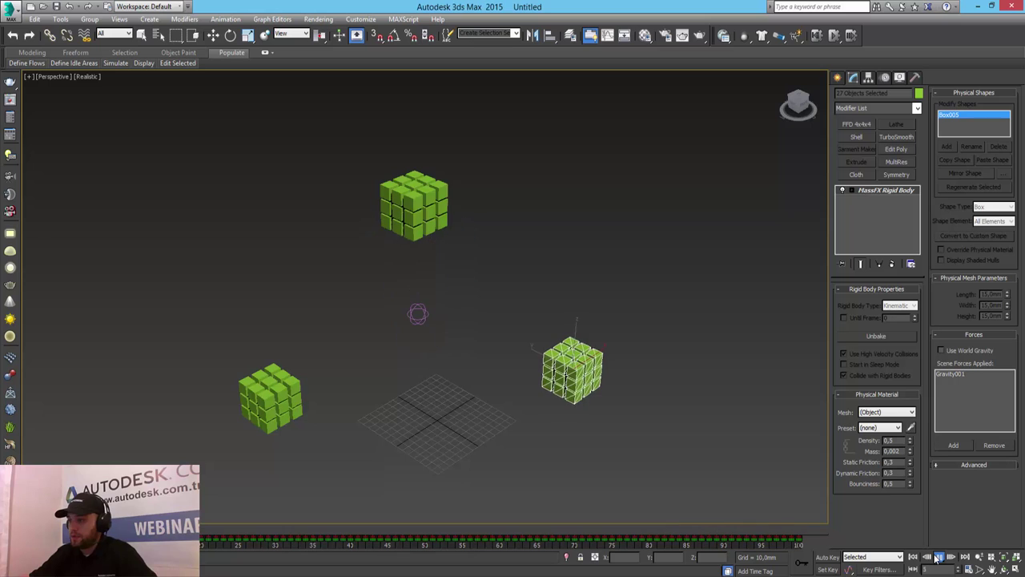
left_click(912, 557)
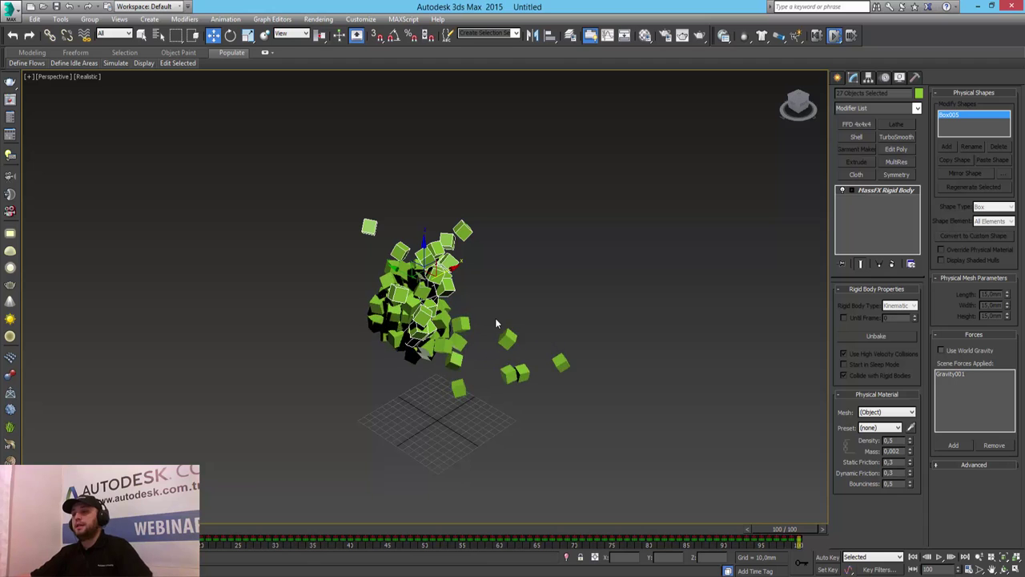
left_click(815, 38)
- Bake the MassFX simulation for the top and left cube stacks
left_click_drag(327, 251, 460, 126)
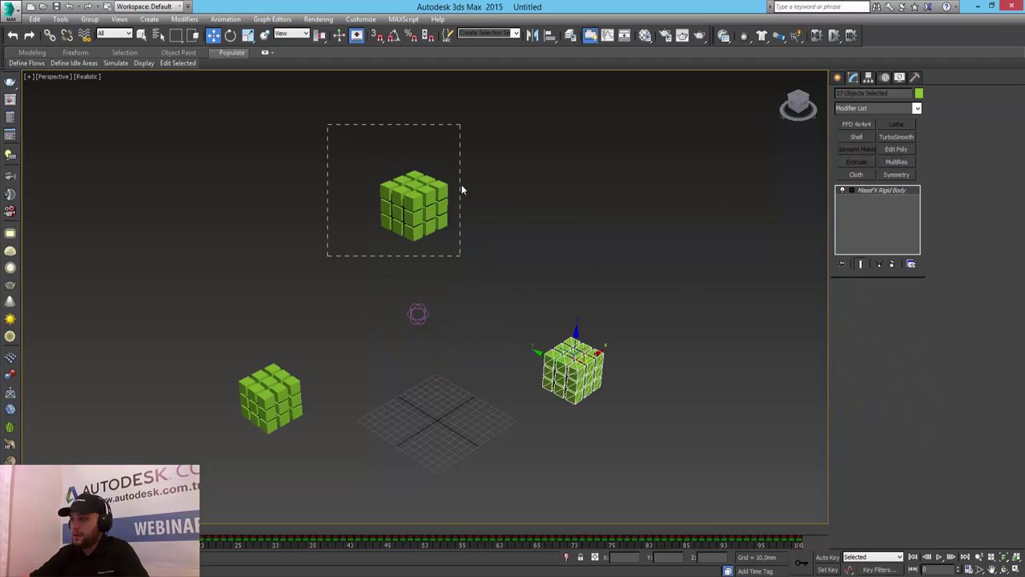
left_click(874, 337)
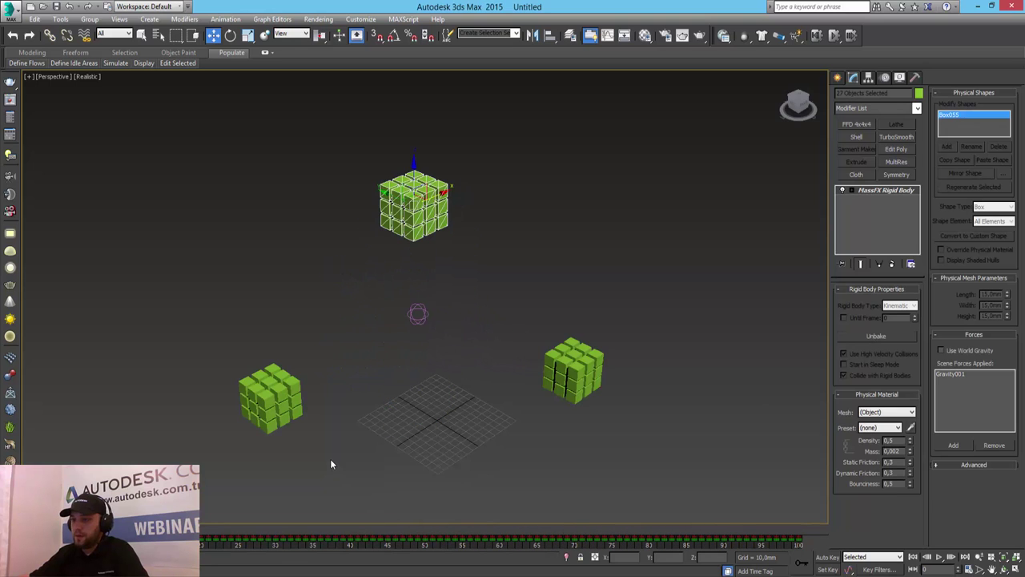
left_click_drag(330, 455, 173, 357)
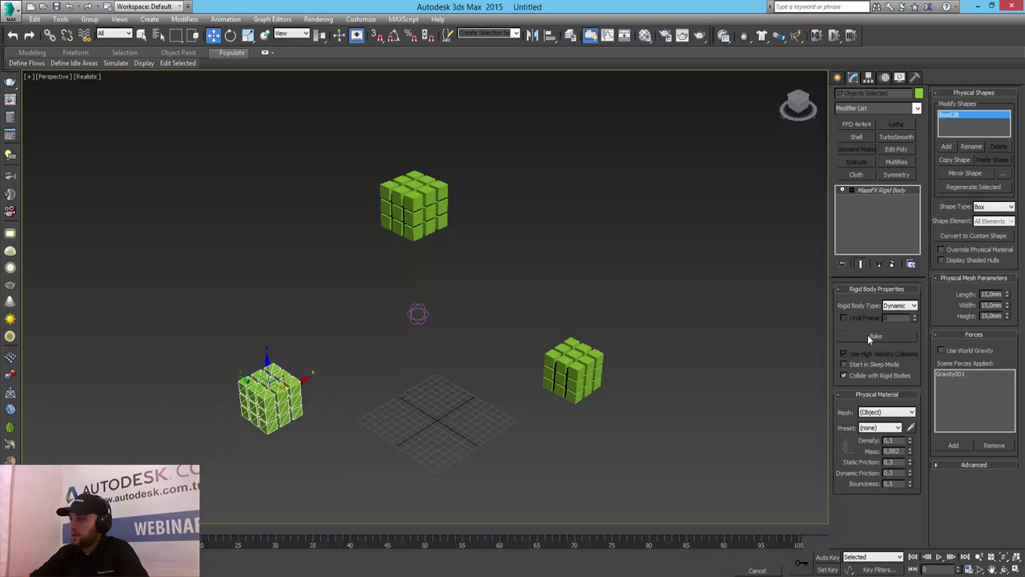
left_click(869, 337)
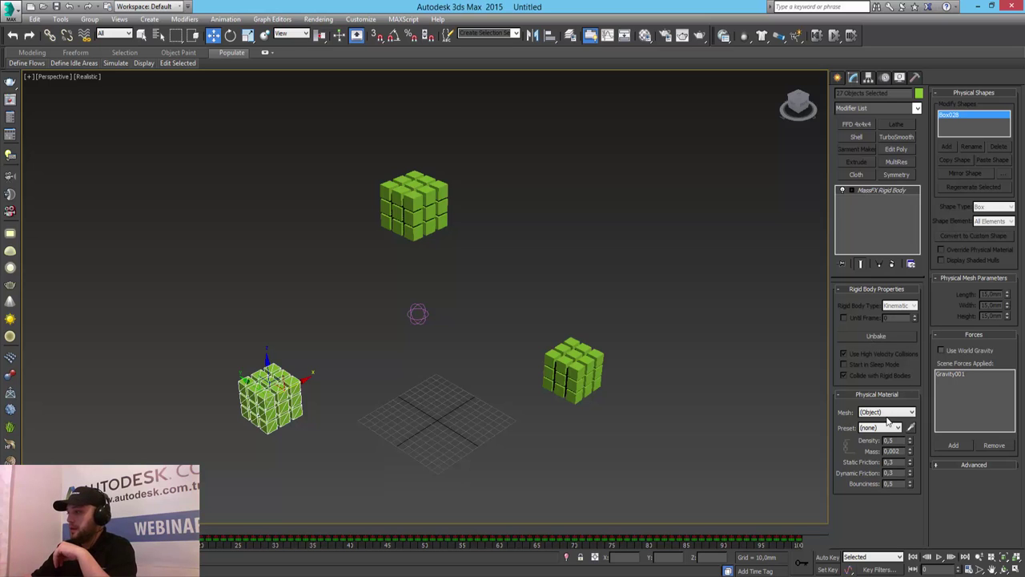
- Play the baked animation, rewind to the first frame, and open Time Configuration
left_click(938, 560)
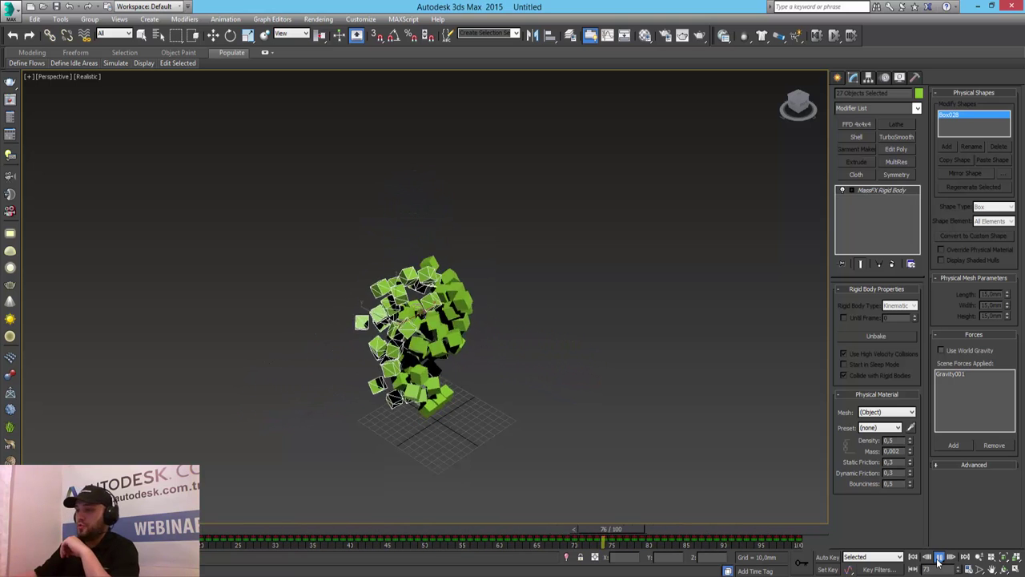
left_click(938, 559)
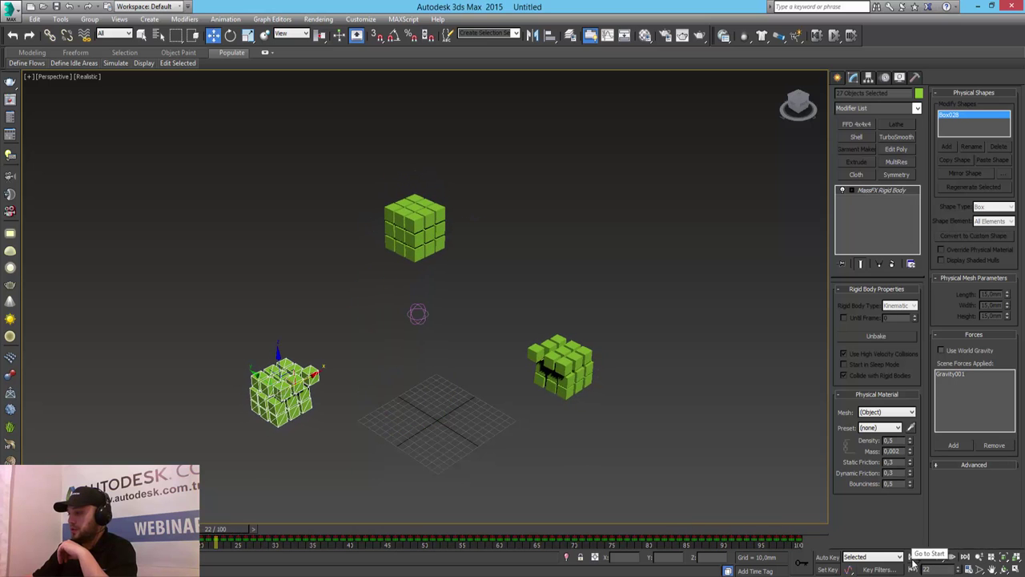
left_click(913, 559)
left_click(968, 569)
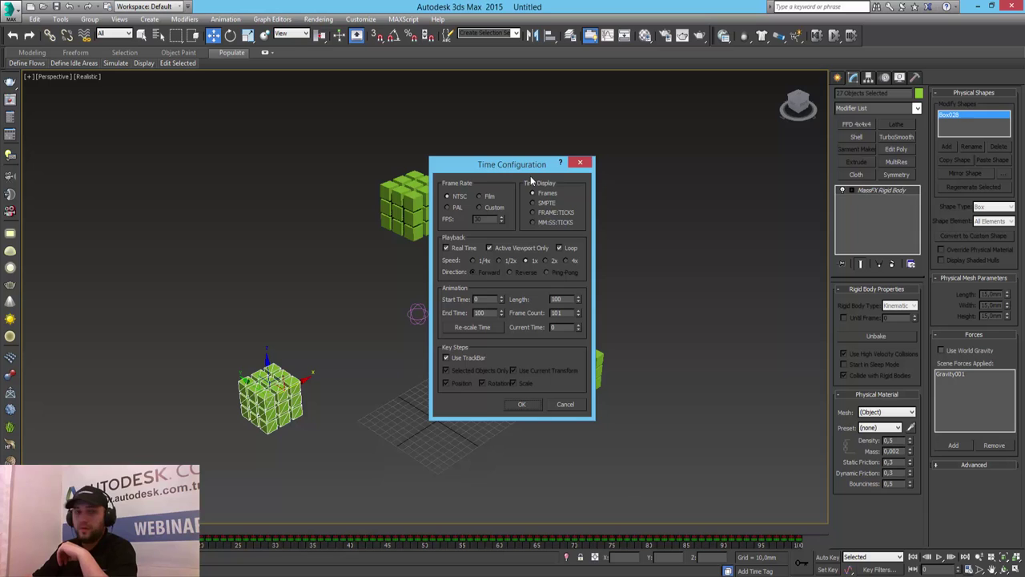
- Confirm the Time Configuration, keeping NTSC frame rate and the 0–100 frame range
left_click(524, 404)
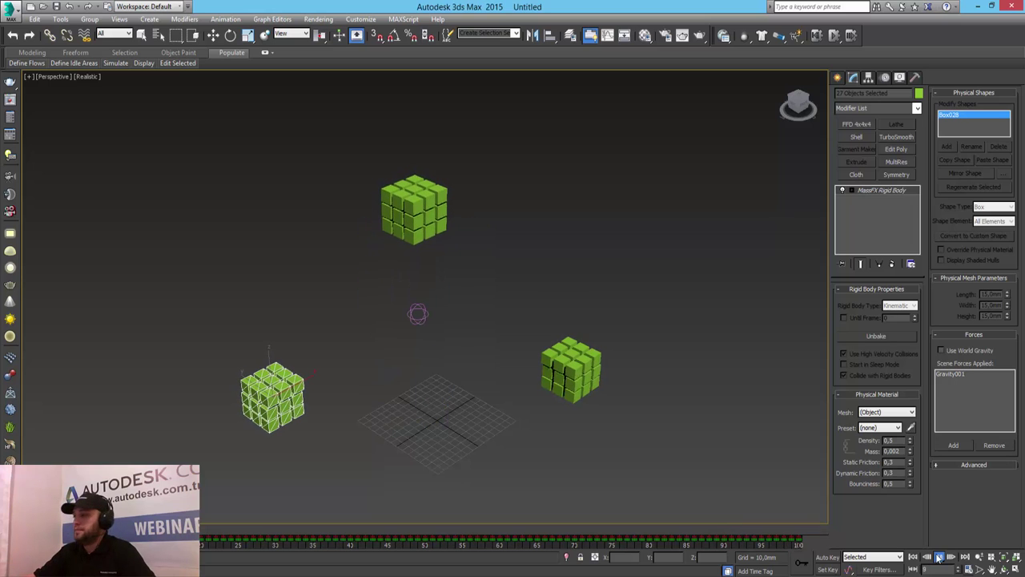
- Stop playback and return all three cube stacks to frame 0
left_click(912, 557)
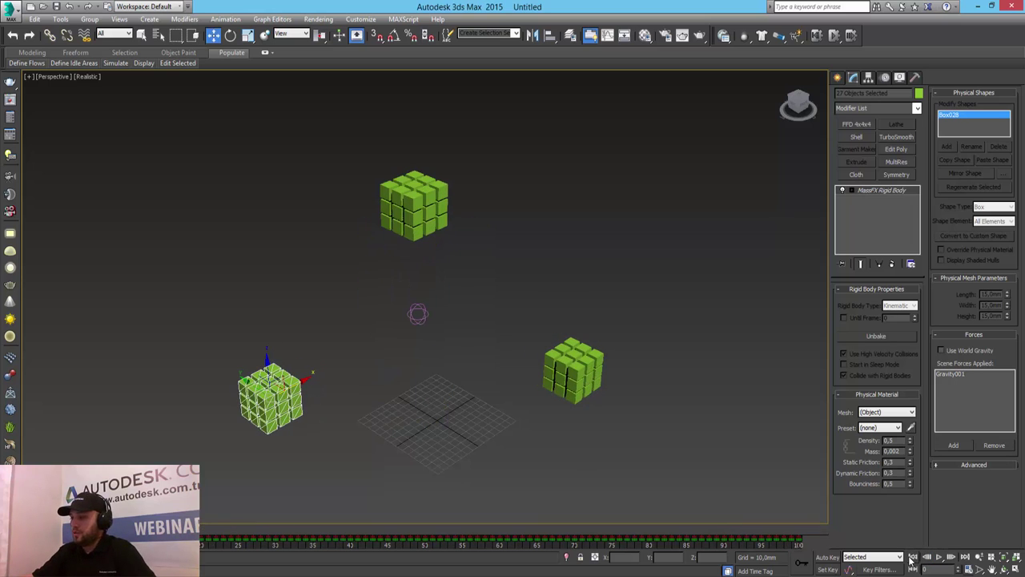